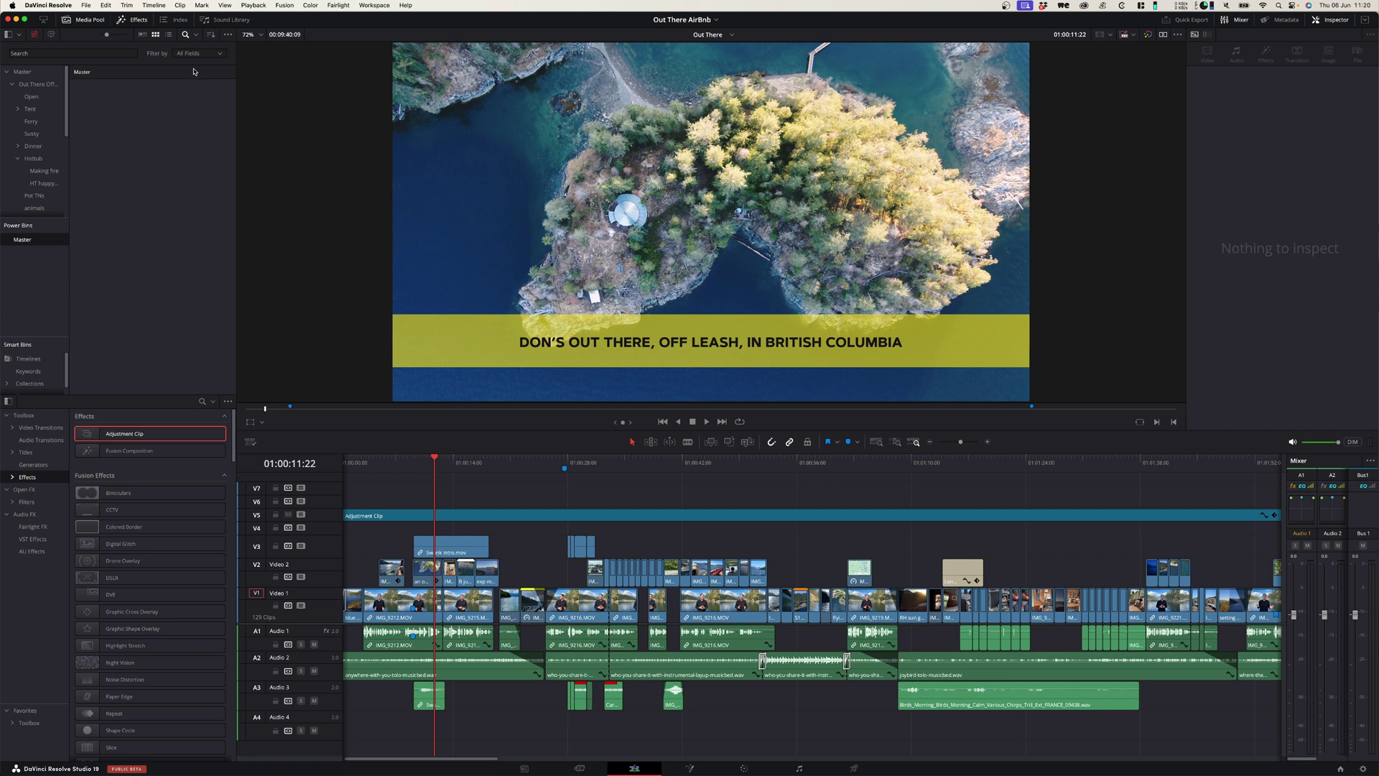
# - Add a bin named 'Swank Guide' under Power Bins > Master, leaving the media pool display options unchanged
pyautogui.click(228, 35)
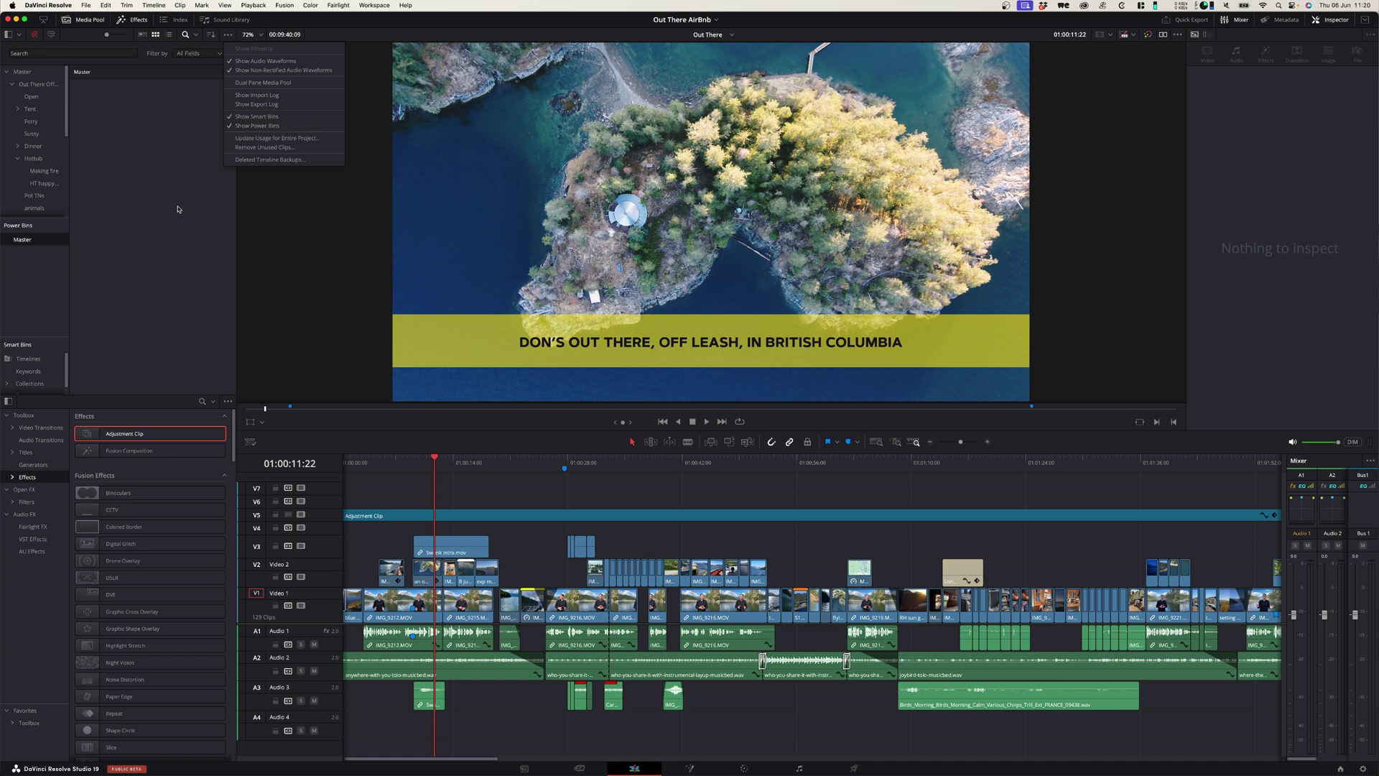
pyautogui.click(173, 168)
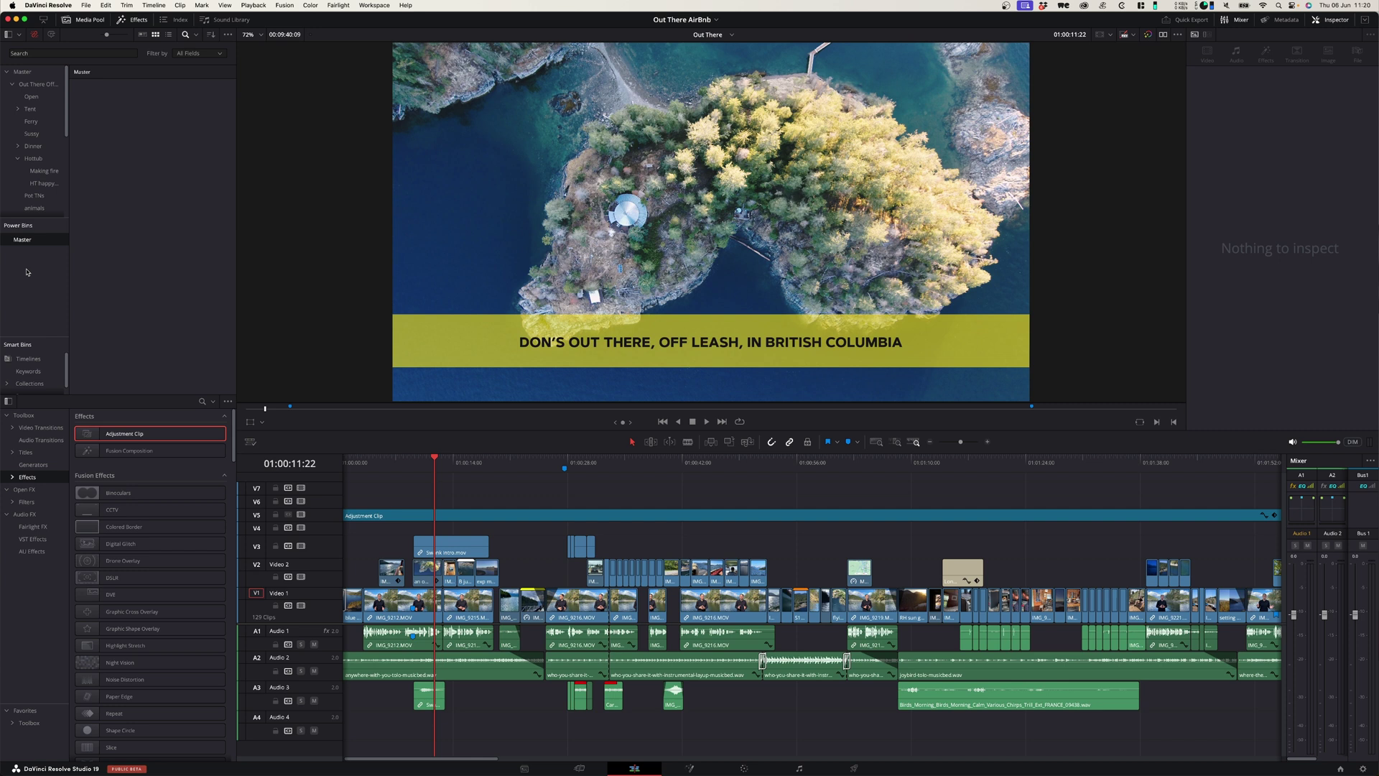
pyautogui.rightClick(27, 271)
pyautogui.click(36, 280)
pyautogui.write('Swank Guide')
pyautogui.press('Return')
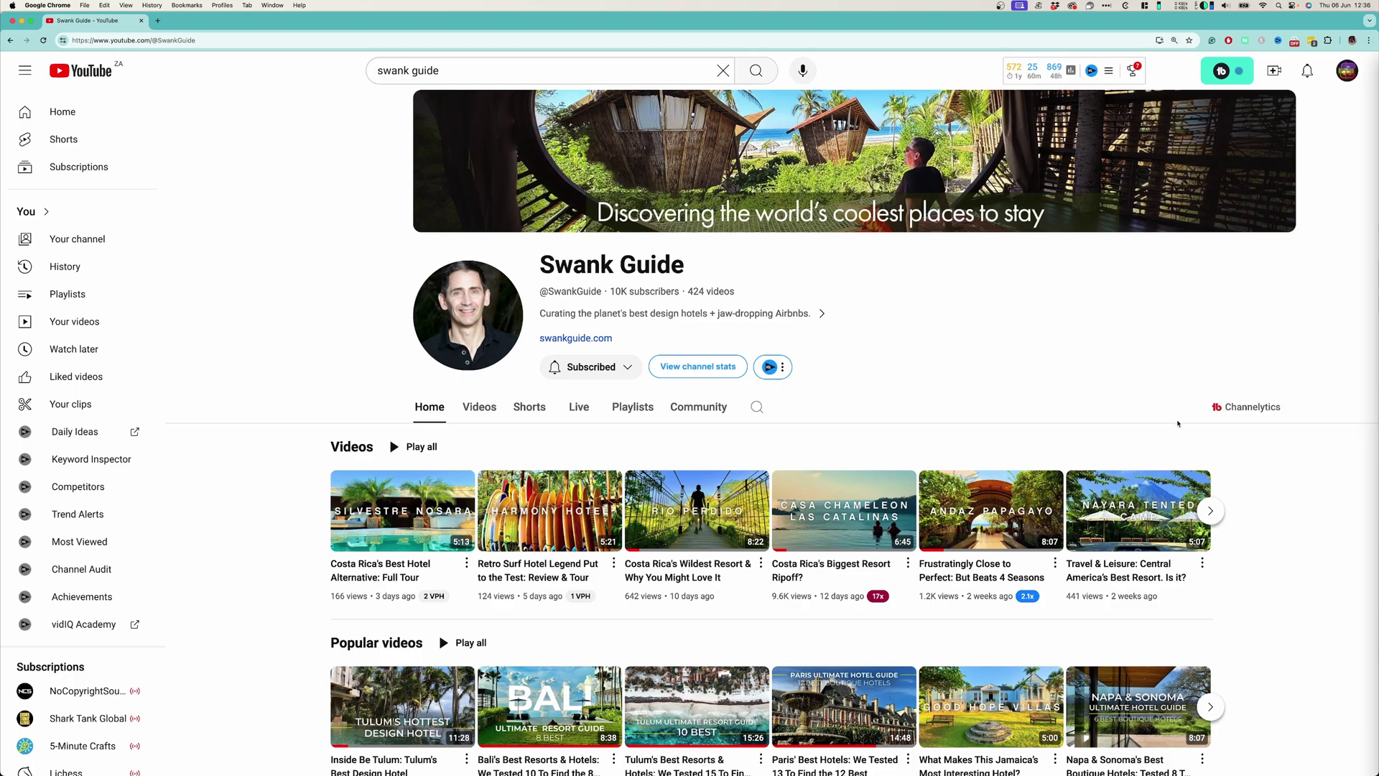
pyautogui.scroll(-7, 1178, 422)
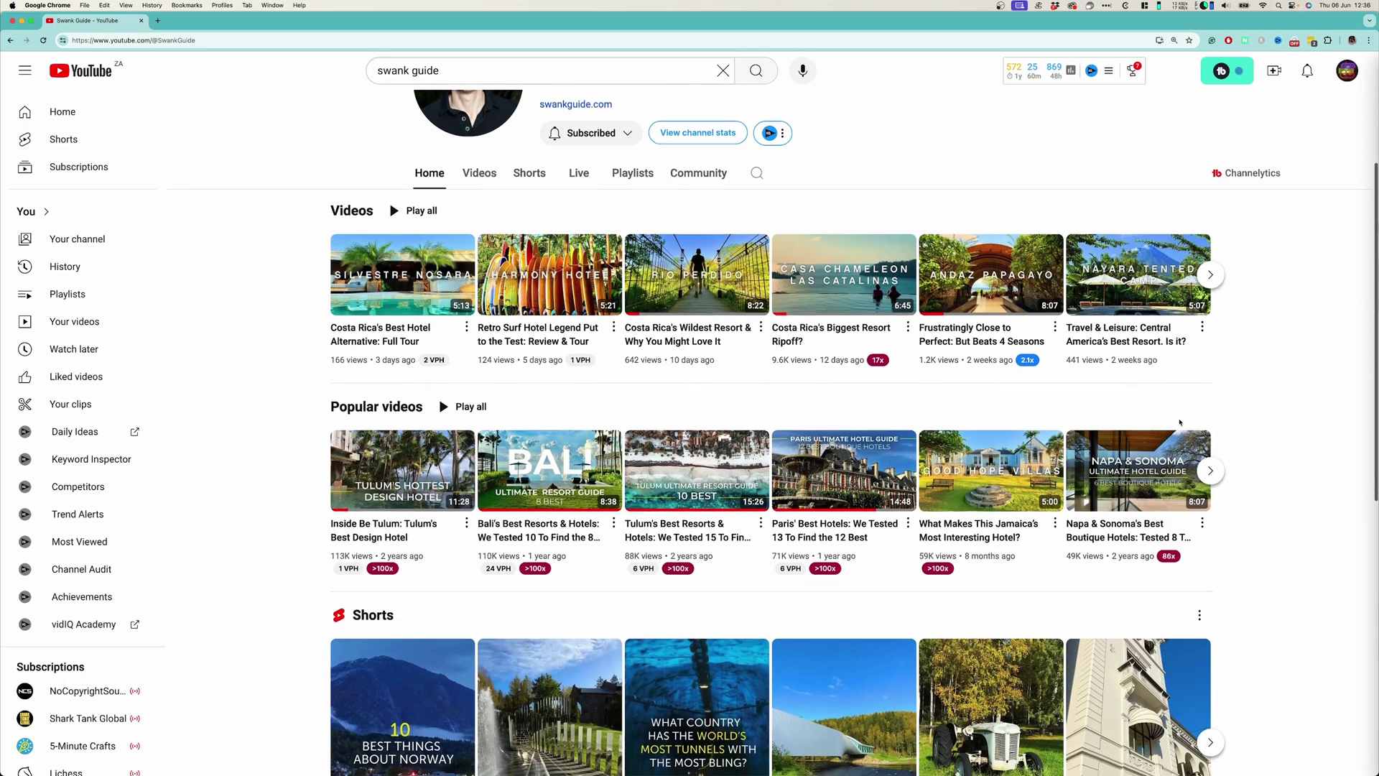
pyautogui.scroll(-5, 1178, 422)
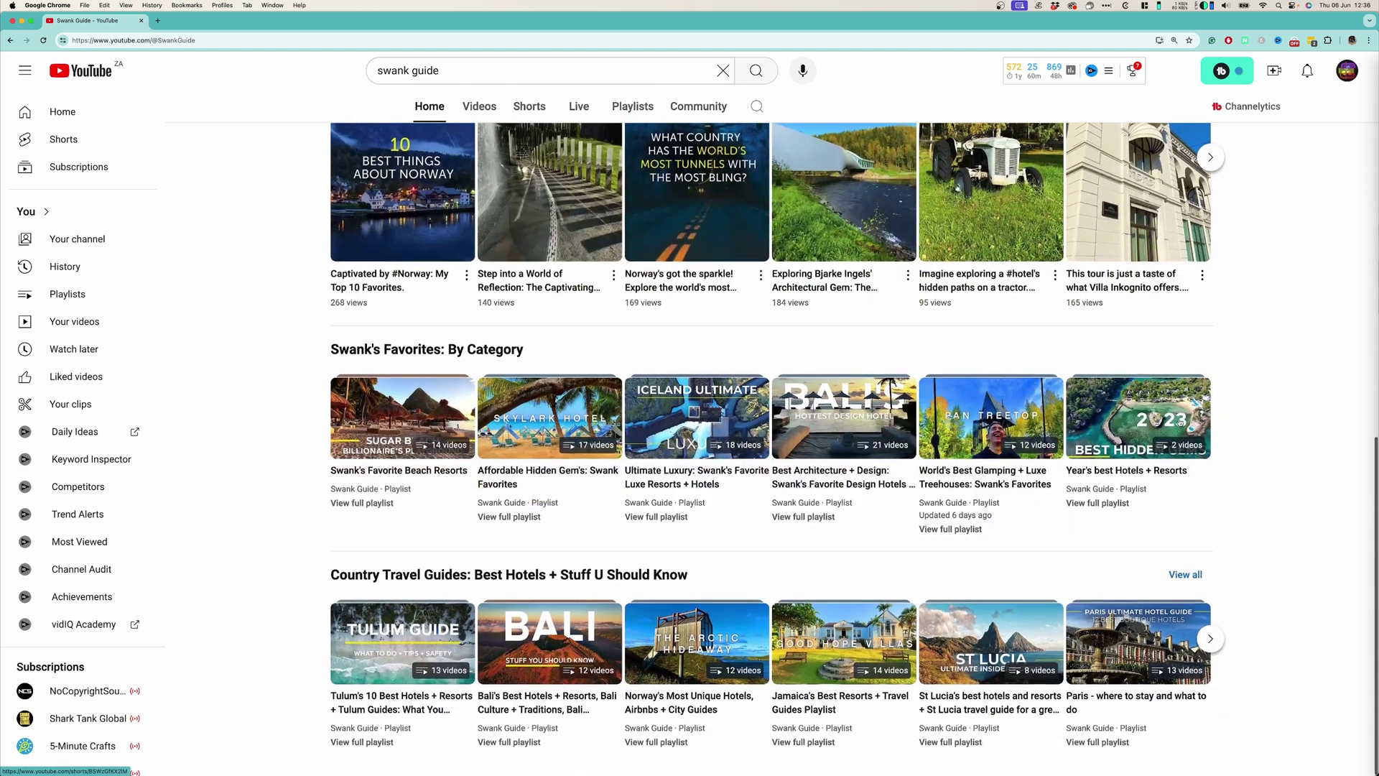
pyautogui.moveTo(1179, 422)
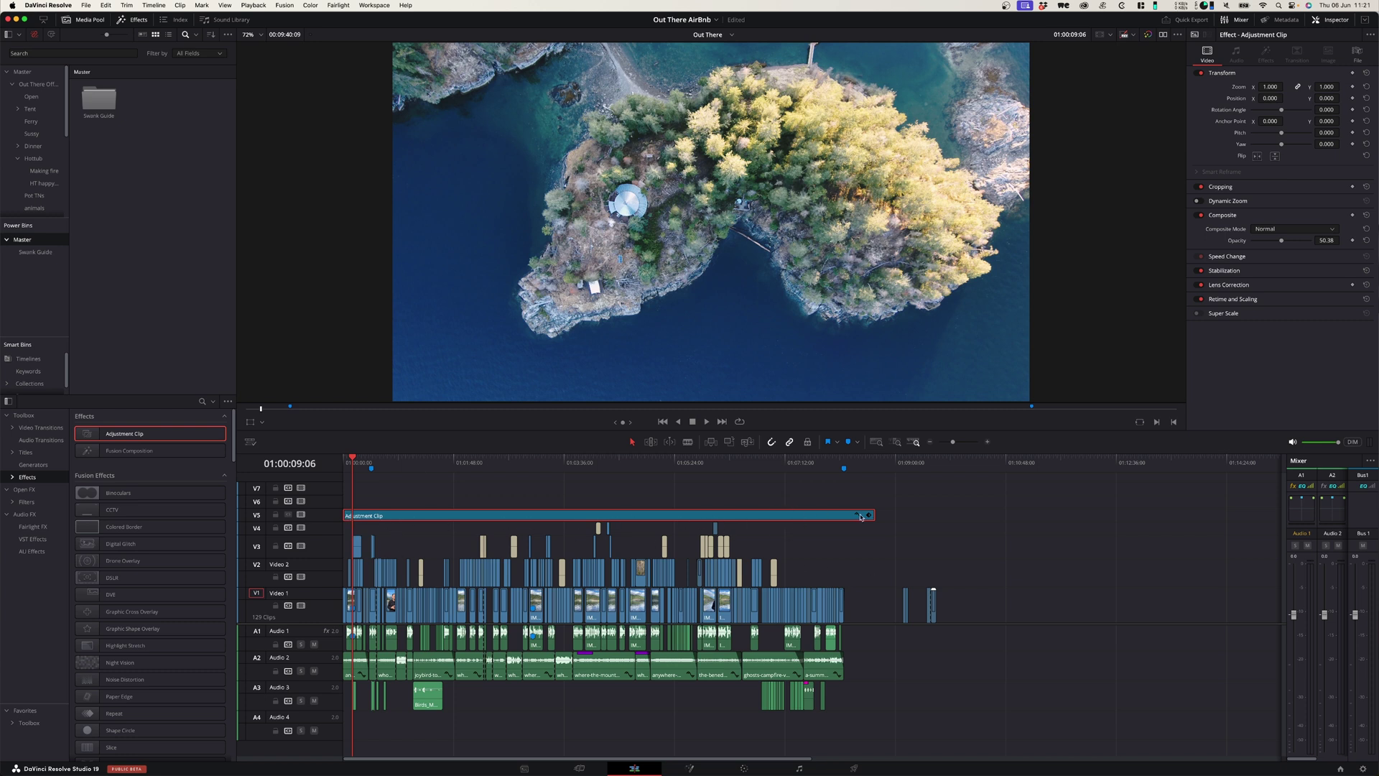
pyautogui.click(404, 464)
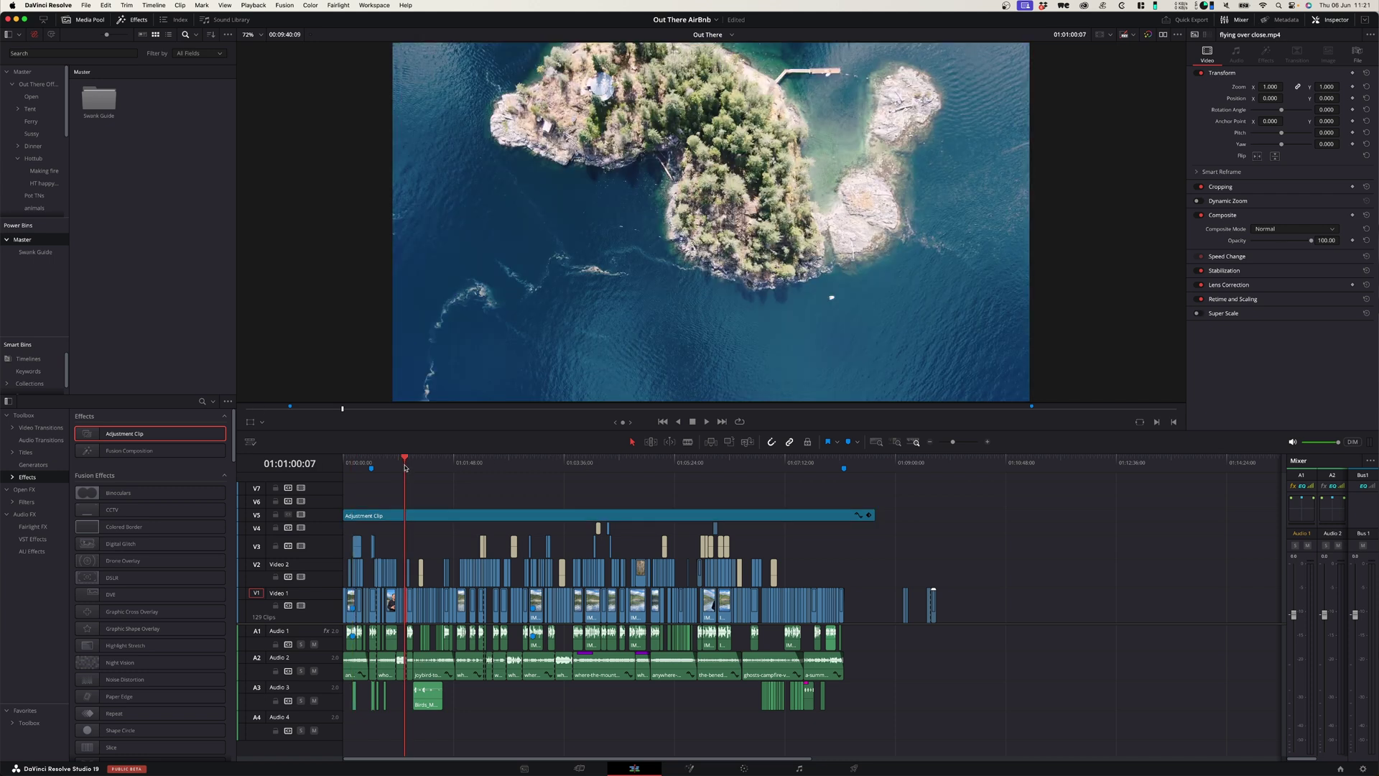
pyautogui.click(392, 516)
# - Save the V5 adjustment clip into the Swank Guide power bin and rename it 'Swank Guide'
pyautogui.moveTo(395, 519); pyautogui.dragTo(32, 255)
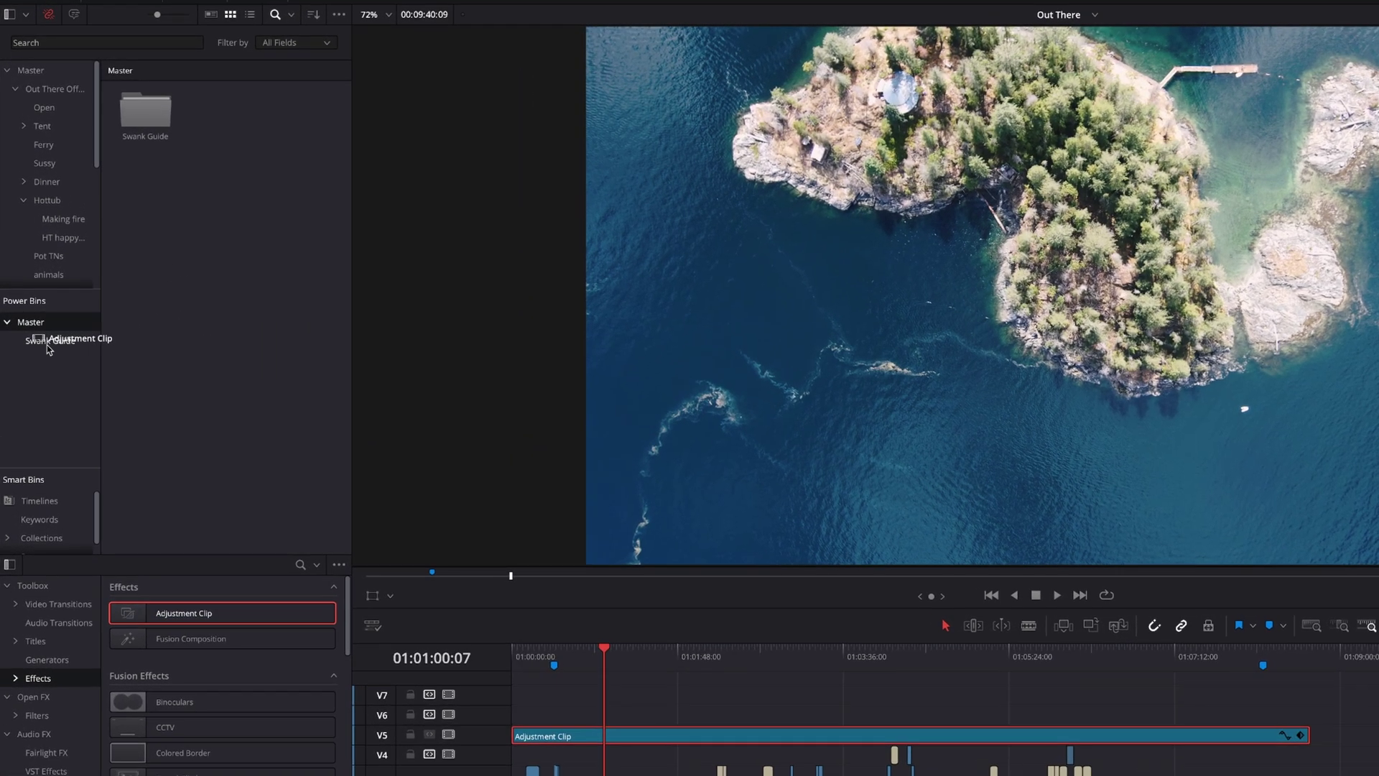
pyautogui.moveTo(46, 344); pyautogui.dragTo(48, 345)
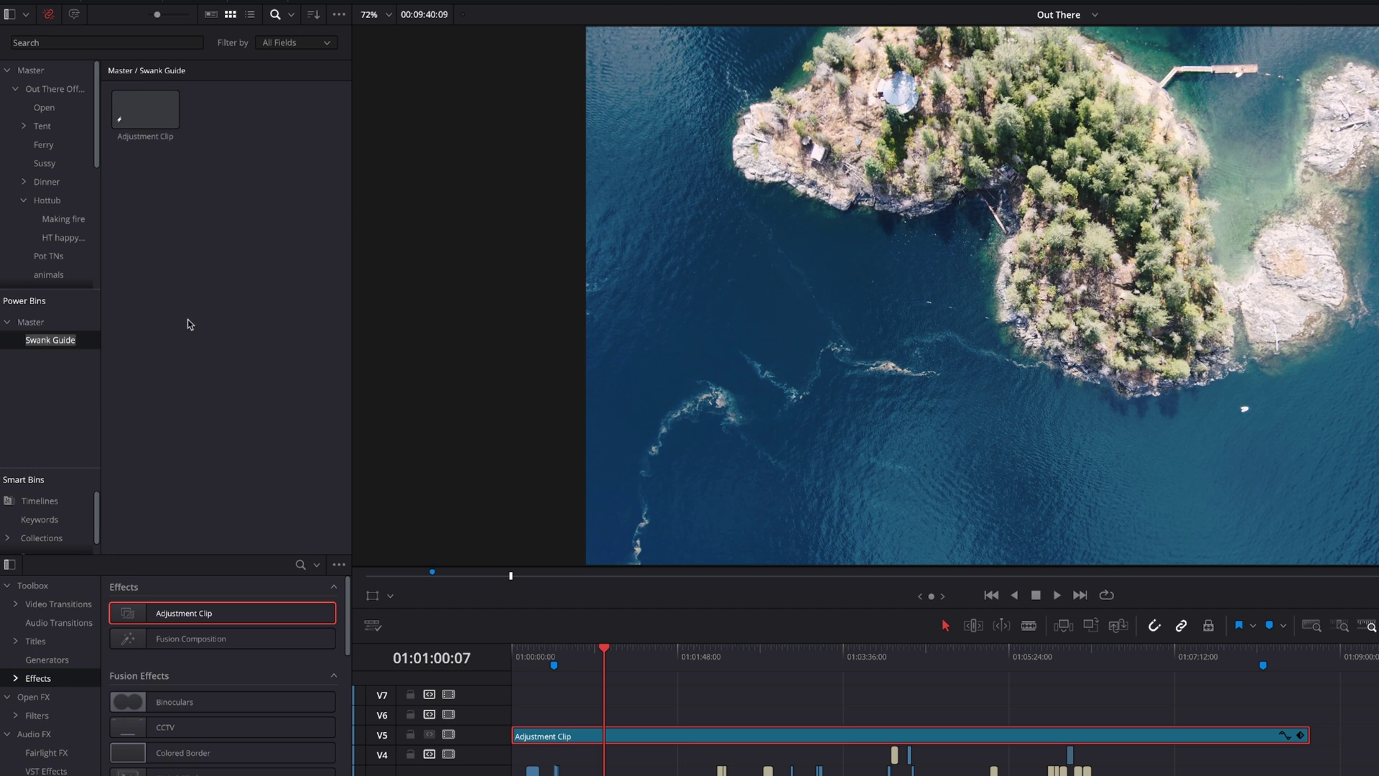
pyautogui.press('Return')
pyautogui.click(157, 142)
pyautogui.click(156, 138)
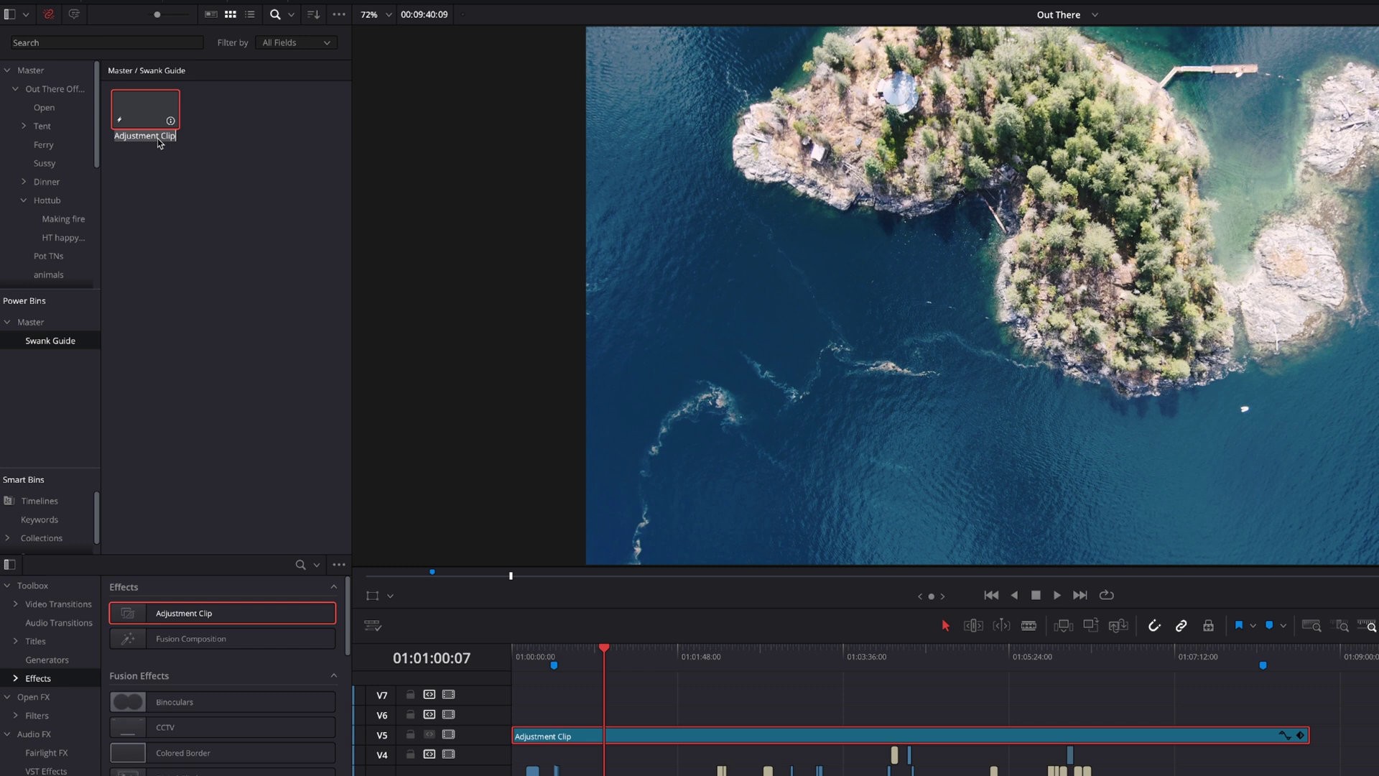
pyautogui.write('Swank Gu')
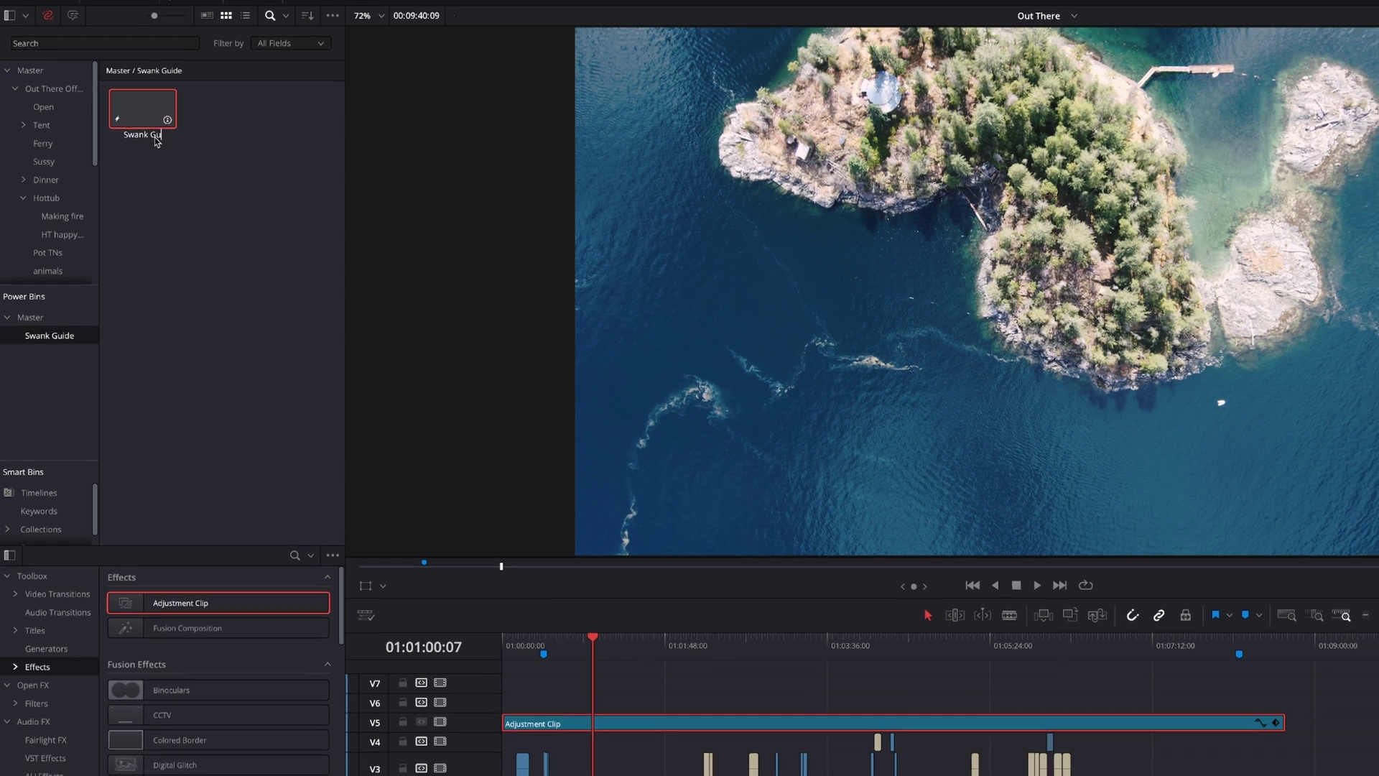
pyautogui.write('ide')
pyautogui.press('Return')
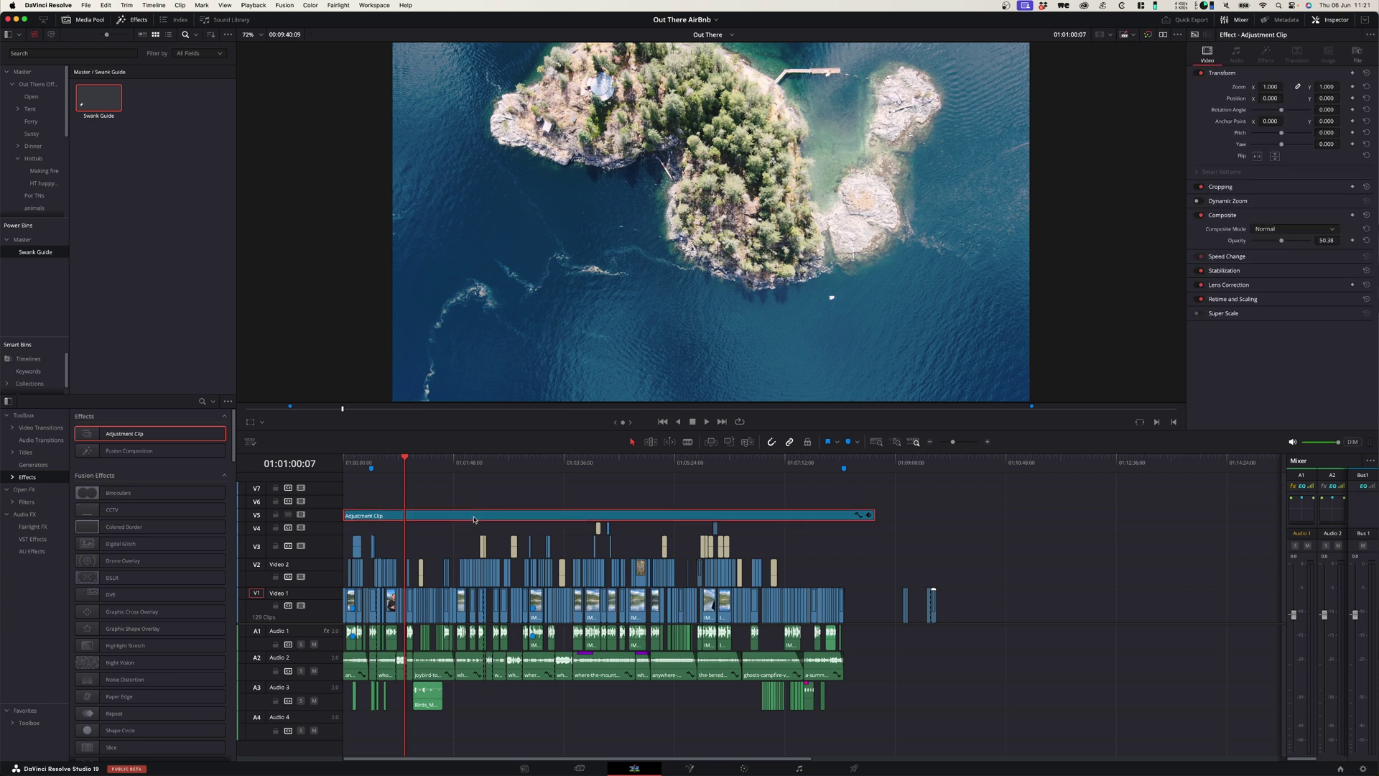
# - Replace the original V5 adjustment clip with the saved Swank Guide clip and scrub to 01:01:35:13
pyautogui.press('Delete')
pyautogui.moveTo(101, 111); pyautogui.dragTo(341, 511)
pyautogui.moveTo(406, 460); pyautogui.dragTo(441, 465)
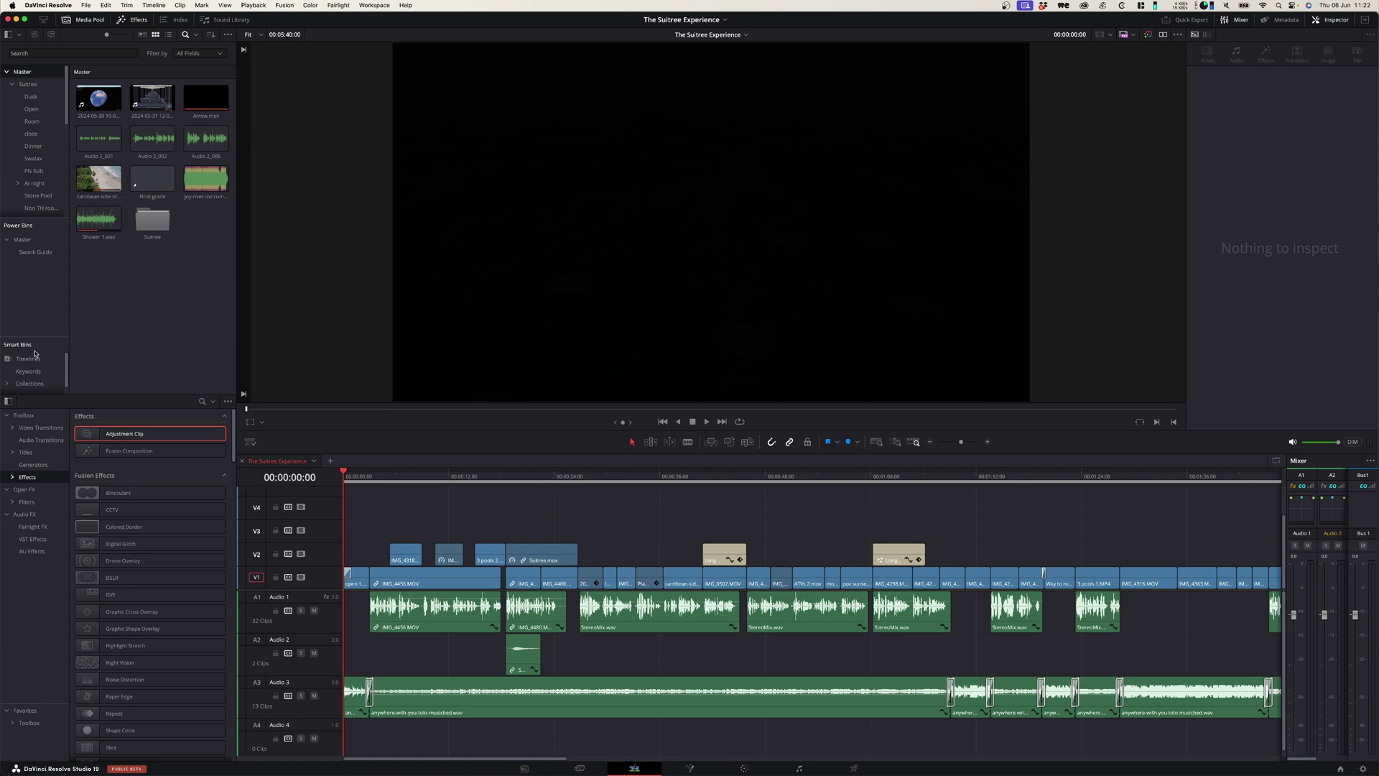
# - Drag the Swank Guide clip from its power bin onto track V4 of The Suitree Experience
pyautogui.click(36, 251)
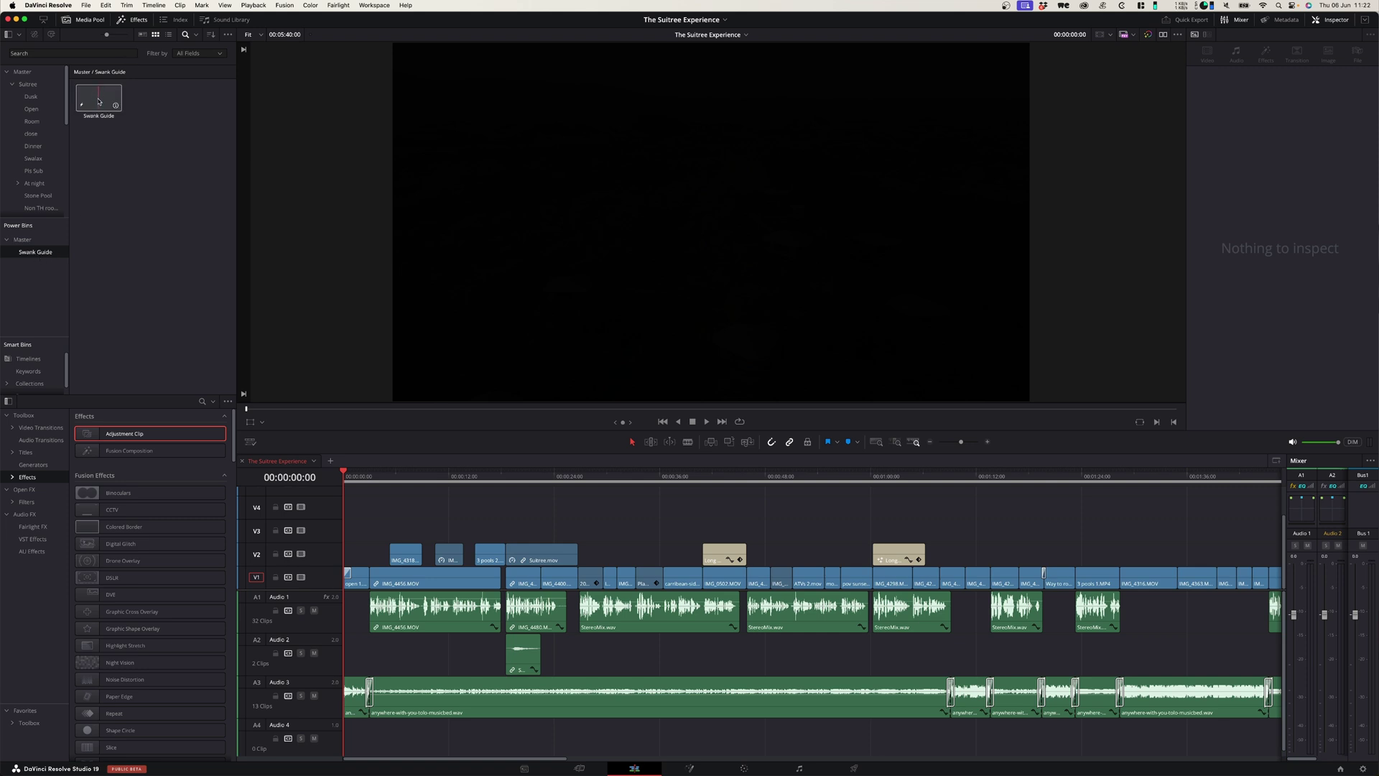
pyautogui.moveTo(94, 102); pyautogui.dragTo(342, 497)
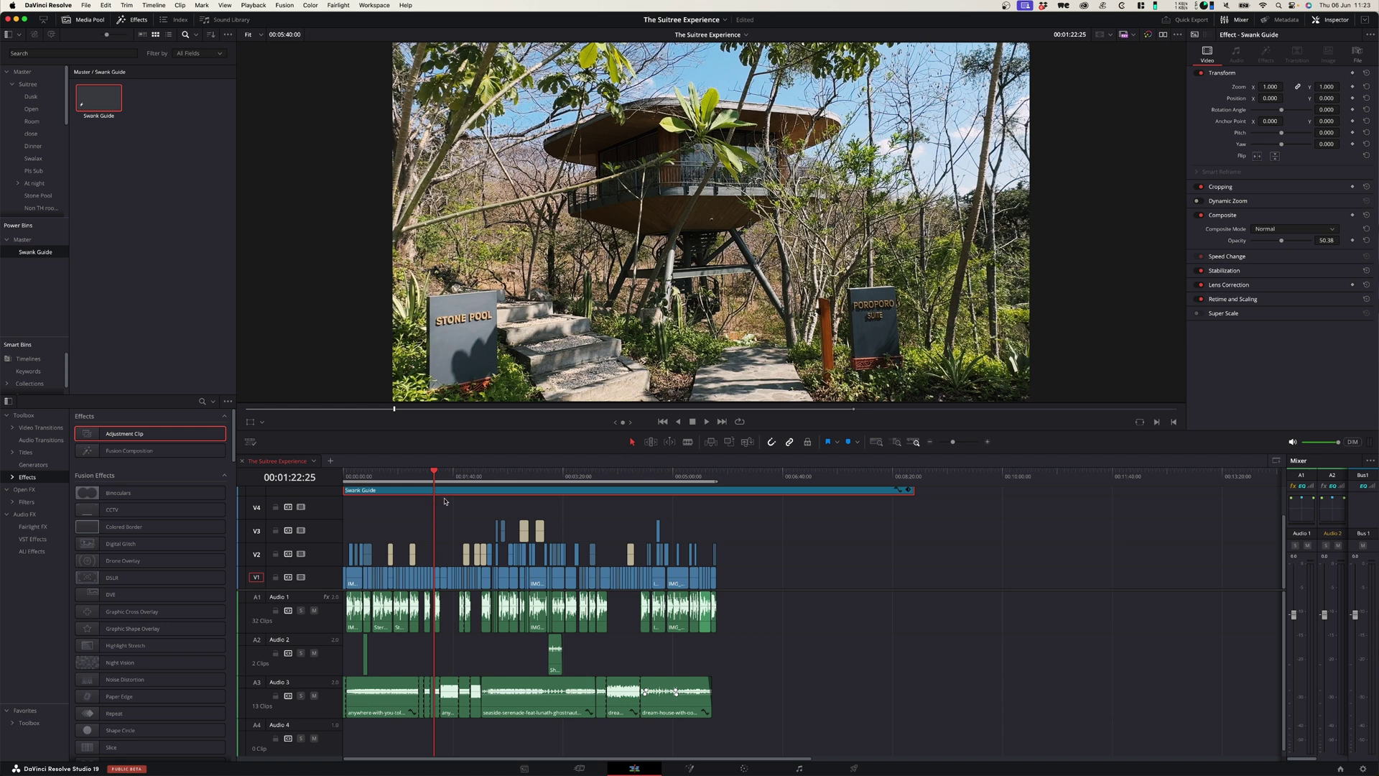
# - Scrub and zoom toward the timeline's end, then play the 9/10 Pillows rating graphic
pyautogui.moveTo(631, 477); pyautogui.dragTo(713, 480)
pyautogui.scroll(5, 825, 482)
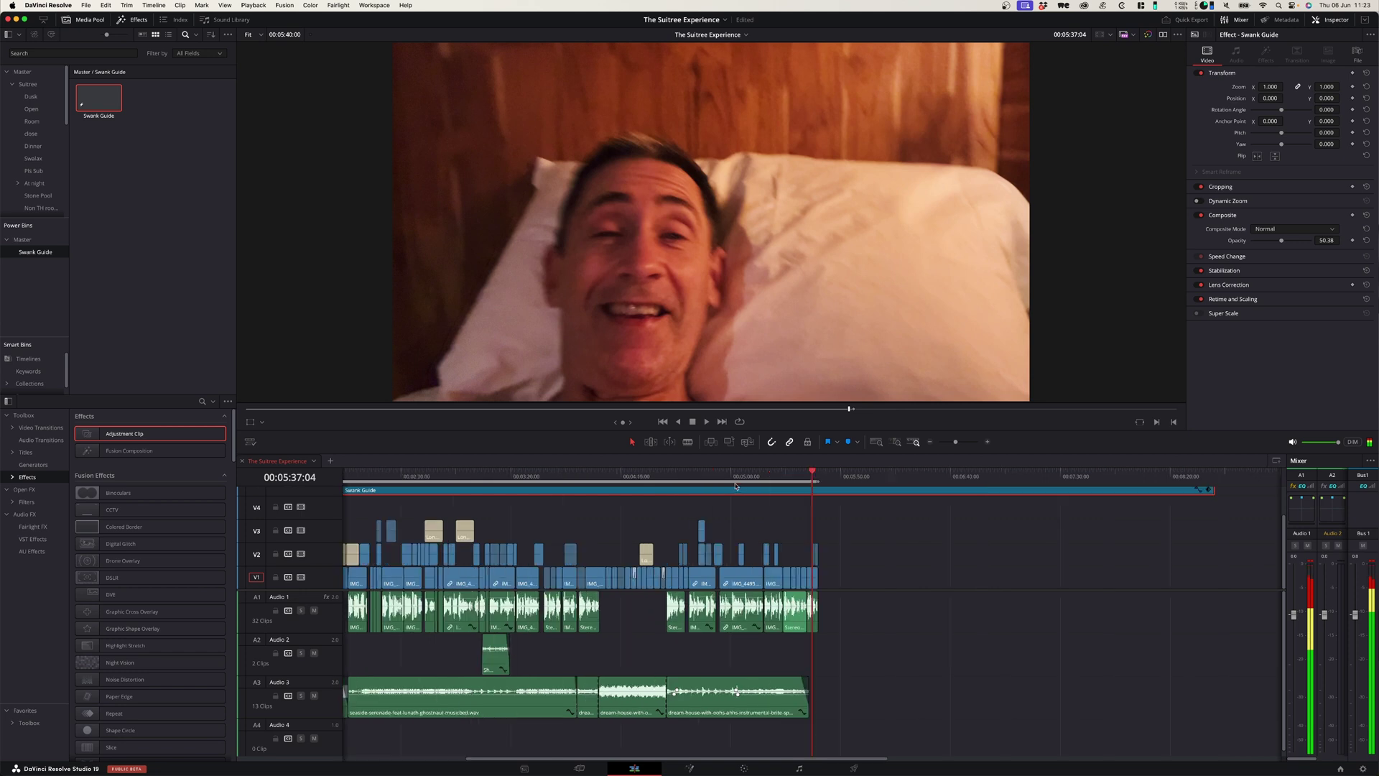
pyautogui.click(825, 478)
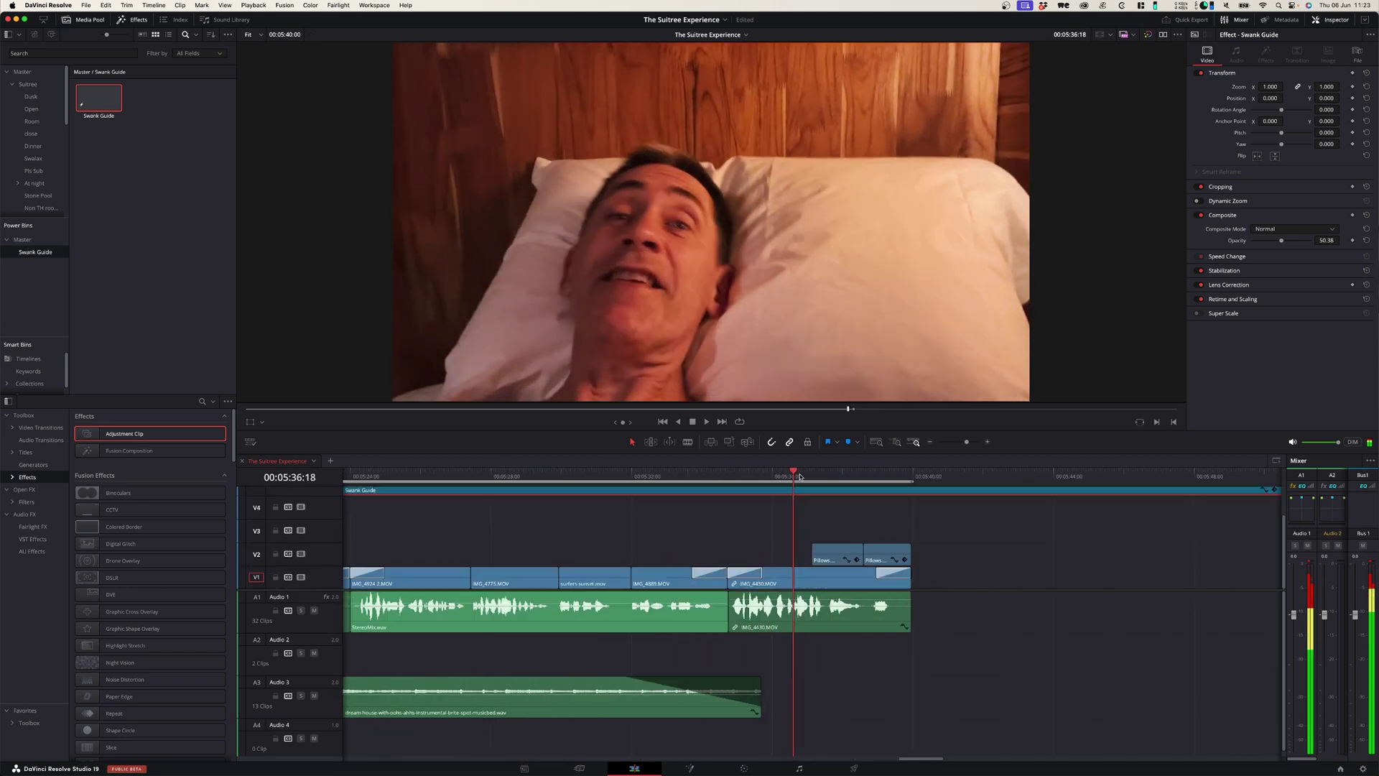
pyautogui.press('space')
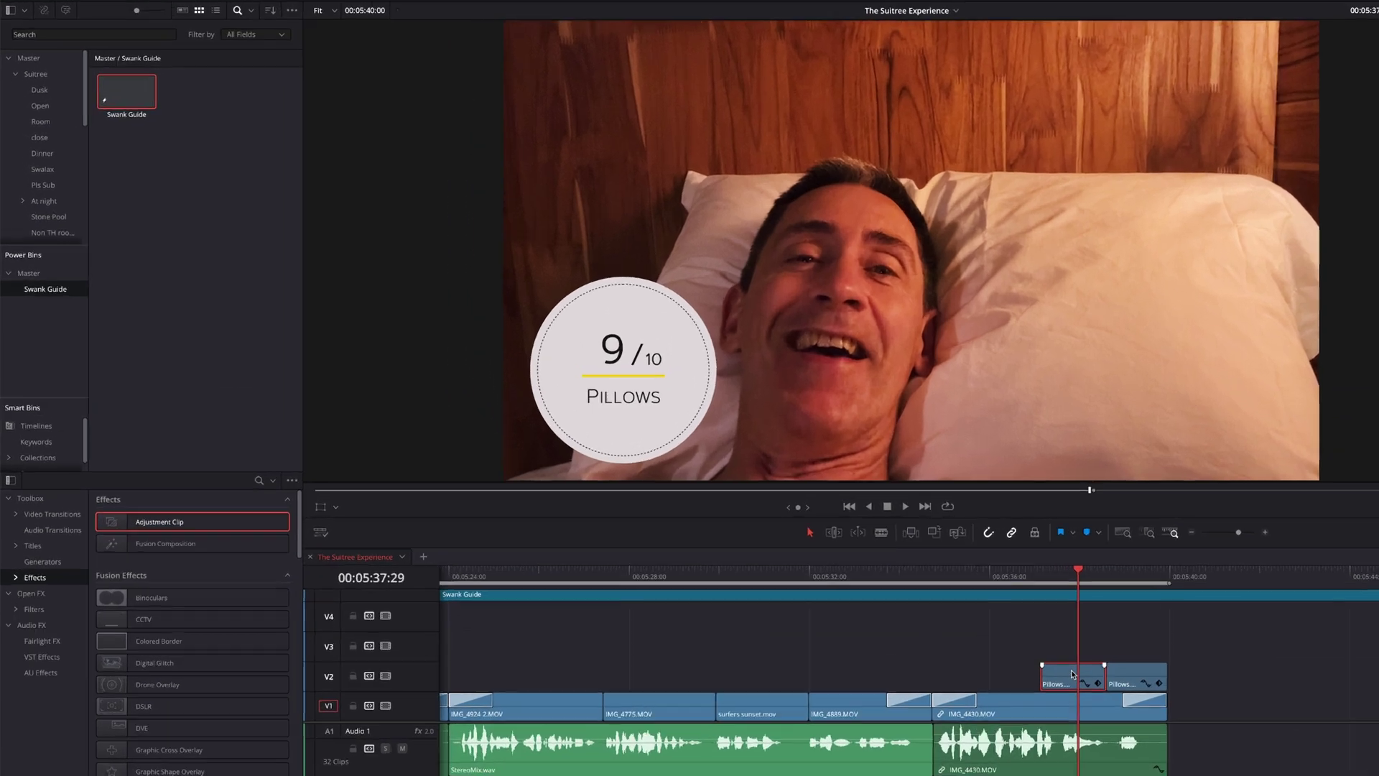
# - Save the Pillows clip into the Swank Guide power bin, renamed 'Pillows 9.mov'
pyautogui.moveTo(842, 553); pyautogui.dragTo(68, 215)
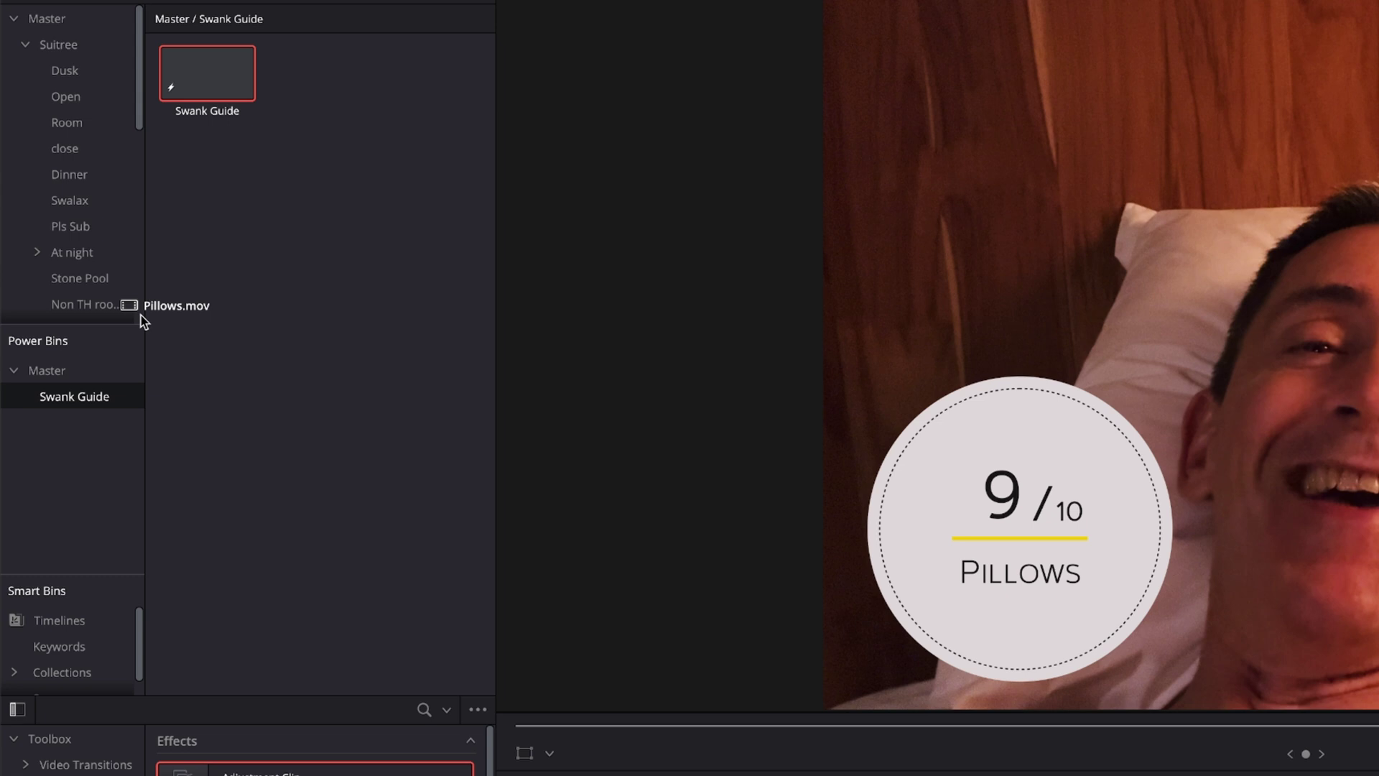
pyautogui.moveTo(143, 321); pyautogui.dragTo(73, 401)
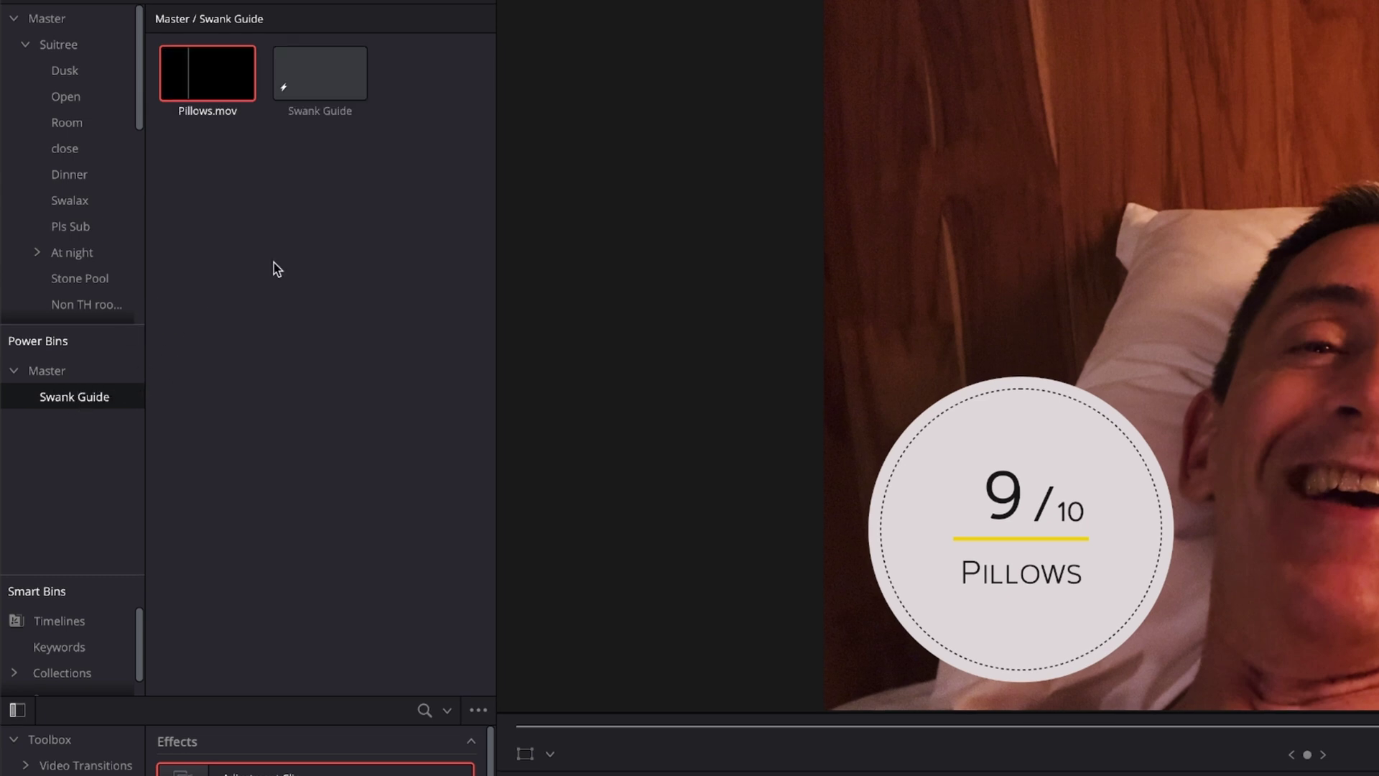
pyautogui.click(207, 113)
pyautogui.click(202, 114)
pyautogui.press('Return')
pyautogui.write('9')
pyautogui.press('Return')
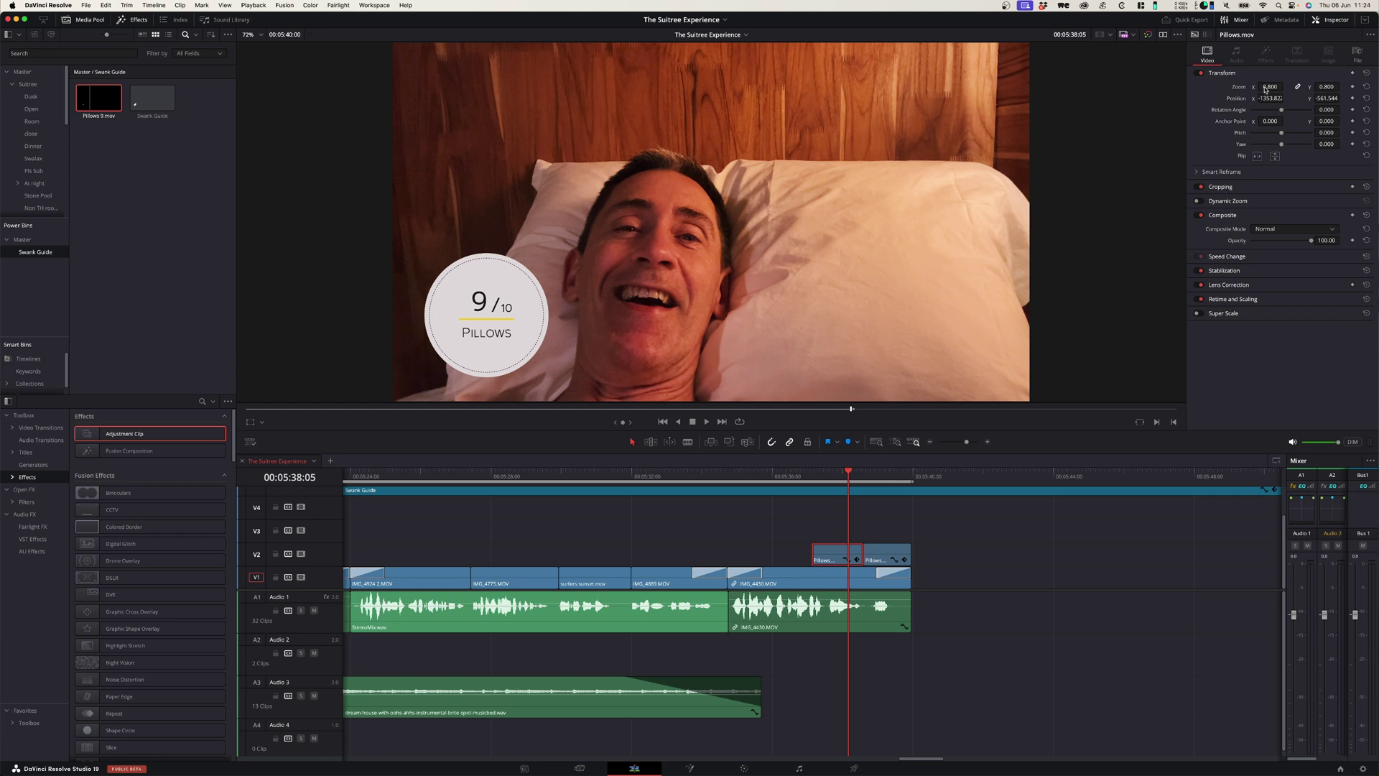
# - Keep the badge's small lower-left placement and add Pillows 9 onto V2 after the last clip
pyautogui.click(1366, 73)
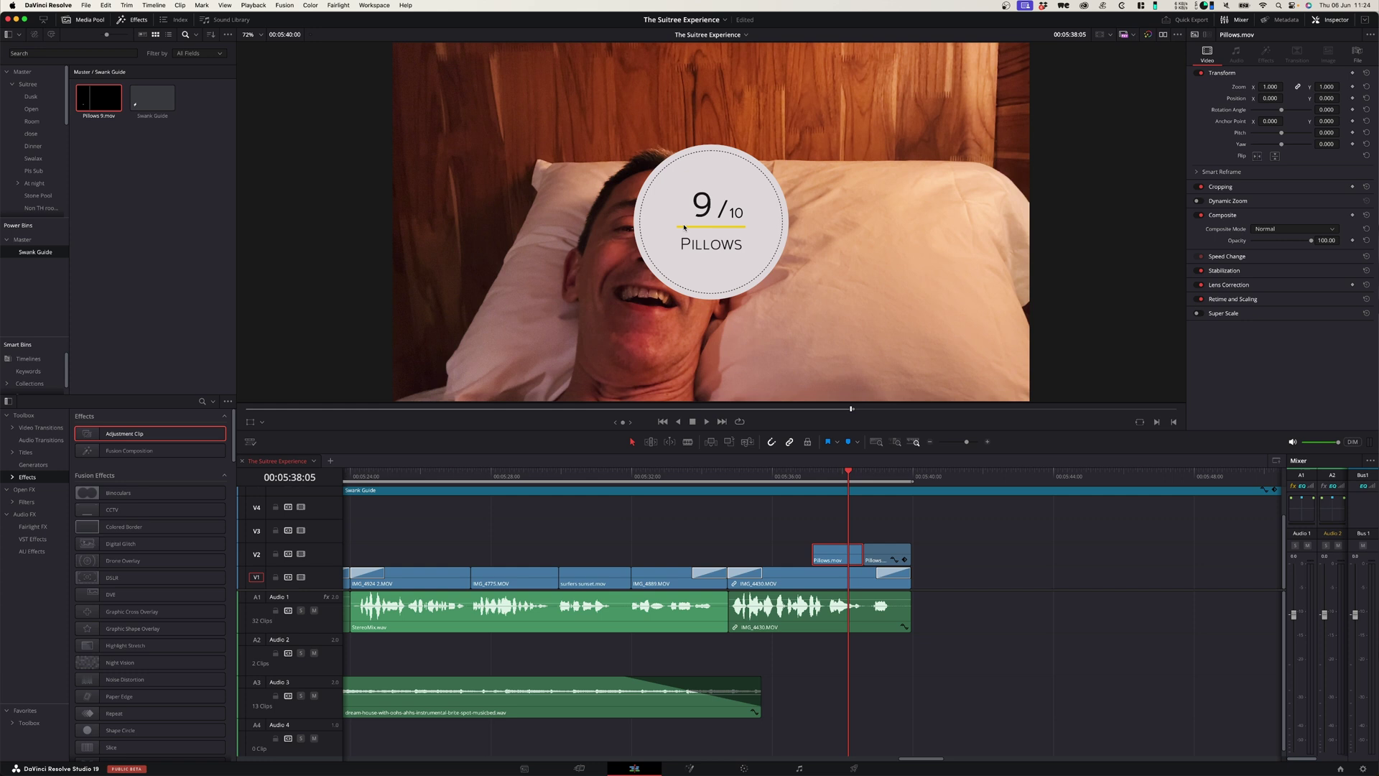
pyautogui.press('super+z')
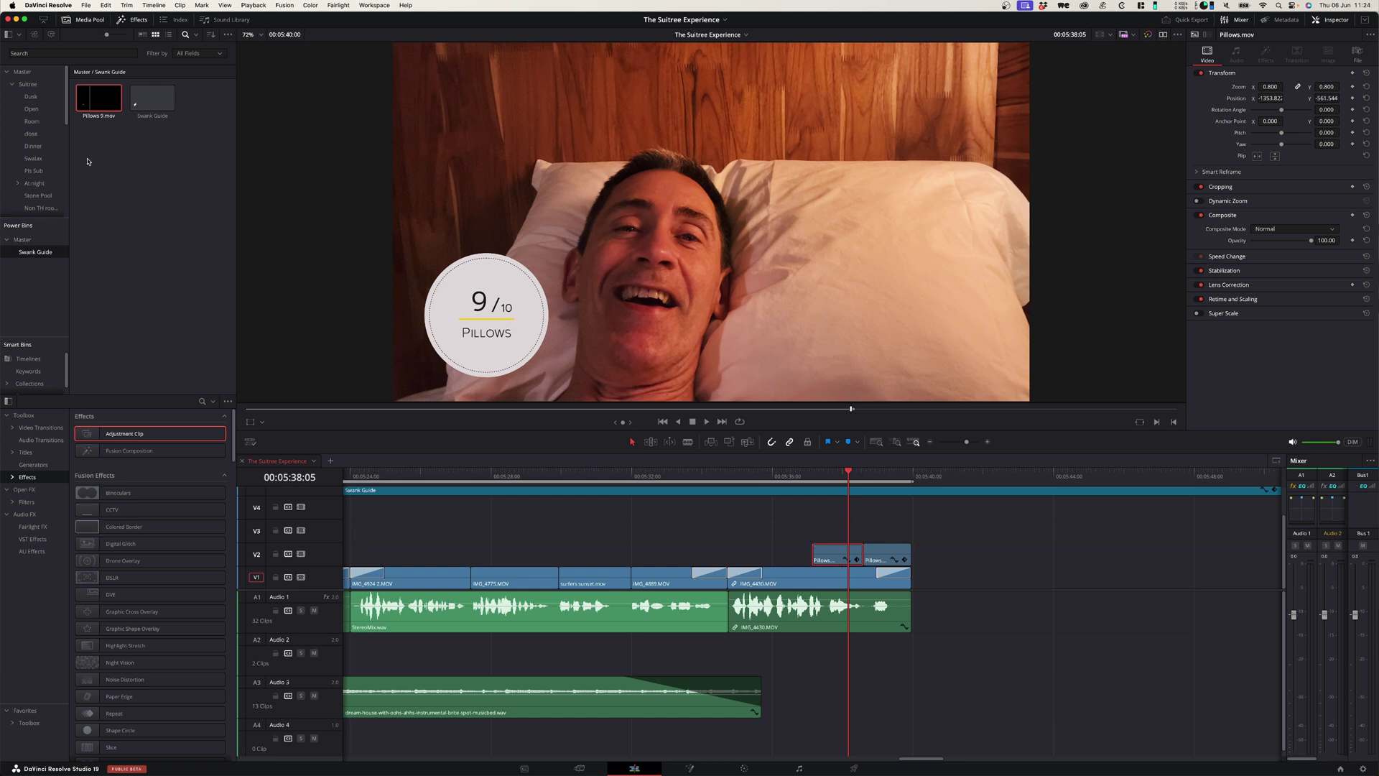
pyautogui.moveTo(99, 99); pyautogui.dragTo(958, 556)
# - Extend the new Pillows clip on V2 by dragging its right edge, then scrub through it
pyautogui.click(990, 477)
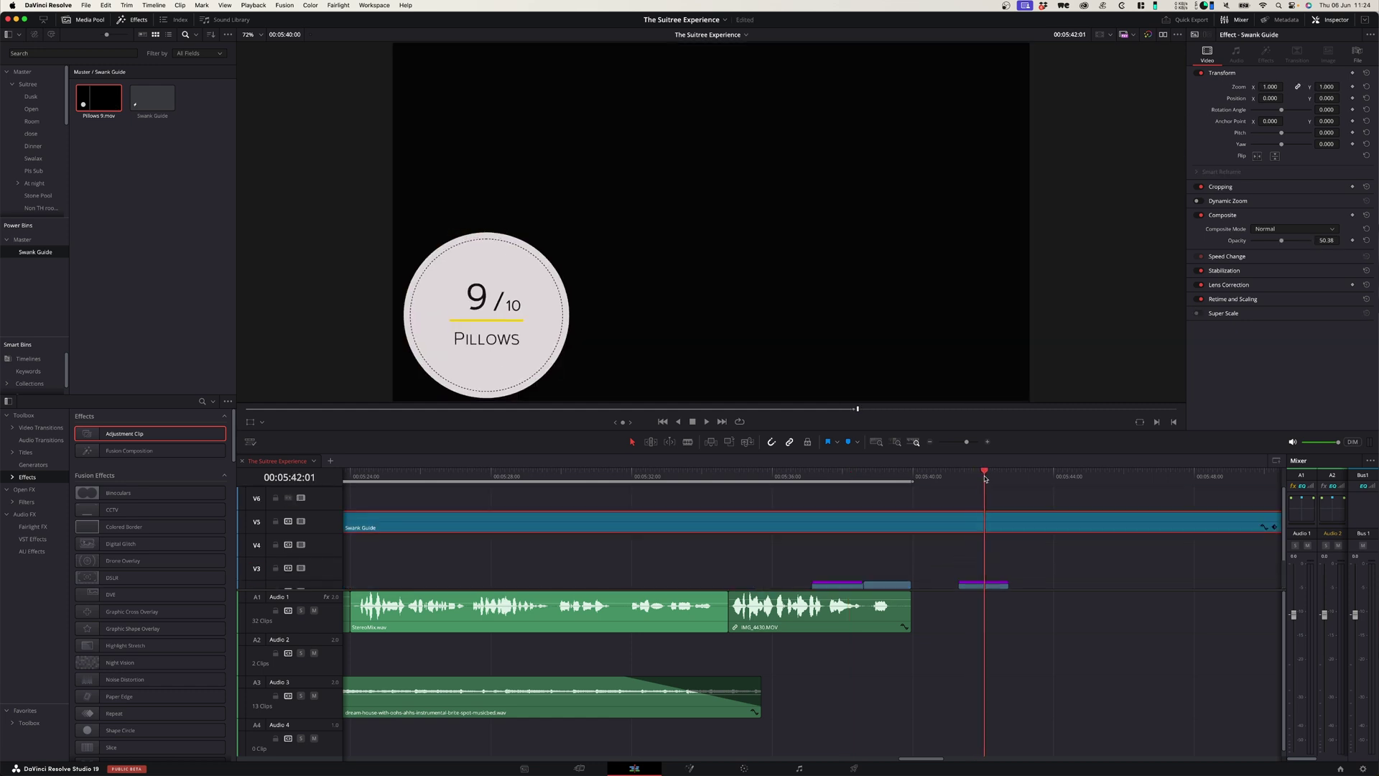
pyautogui.click(1008, 587)
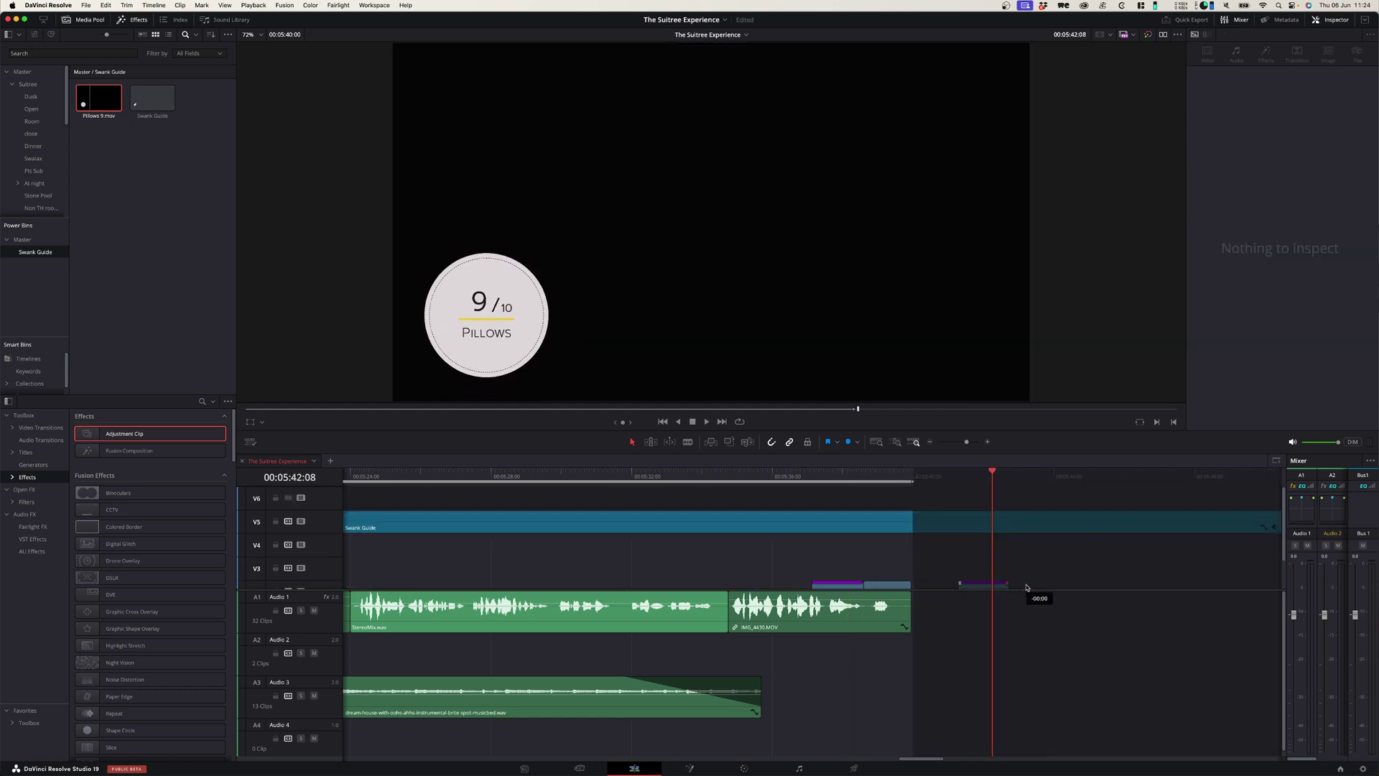
pyautogui.scroll(-2, 1014, 575)
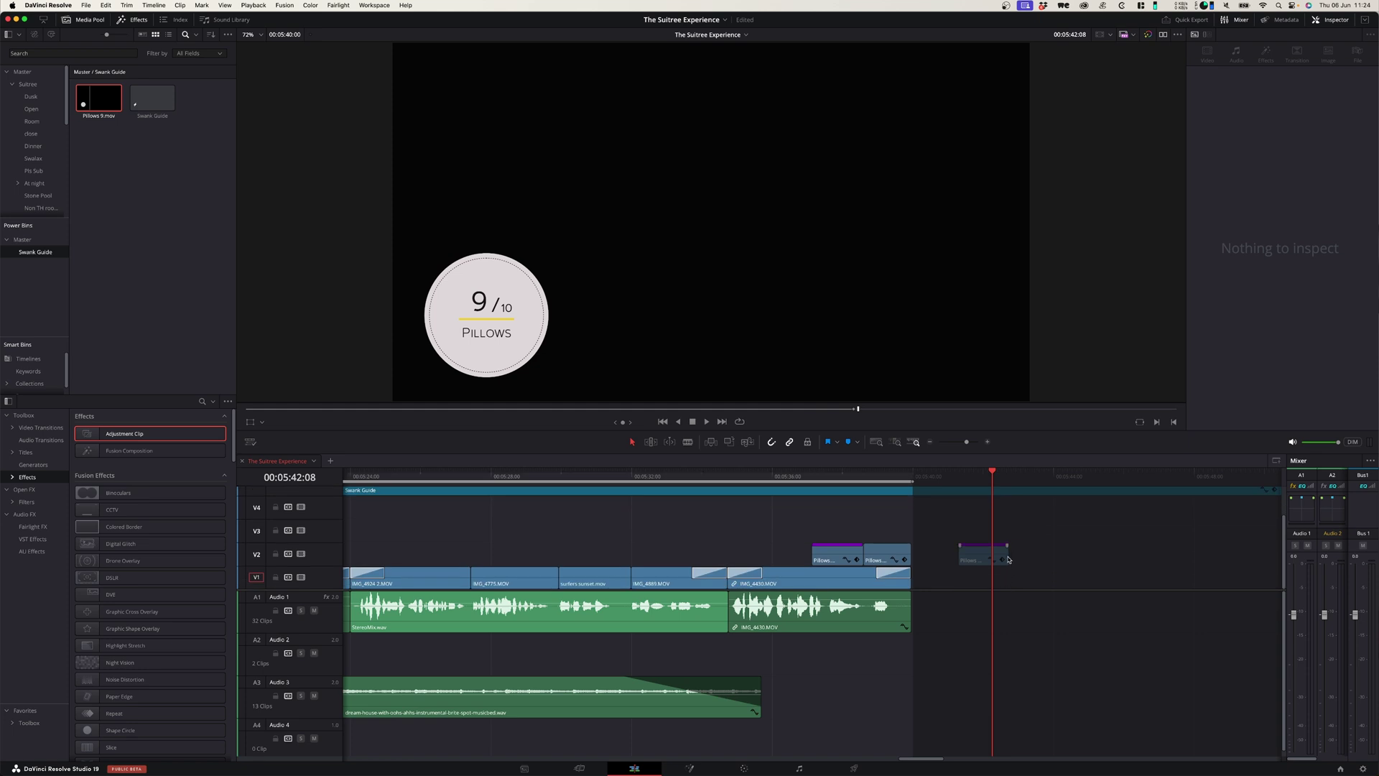
pyautogui.moveTo(1007, 558); pyautogui.dragTo(1129, 558)
pyautogui.click(1009, 476)
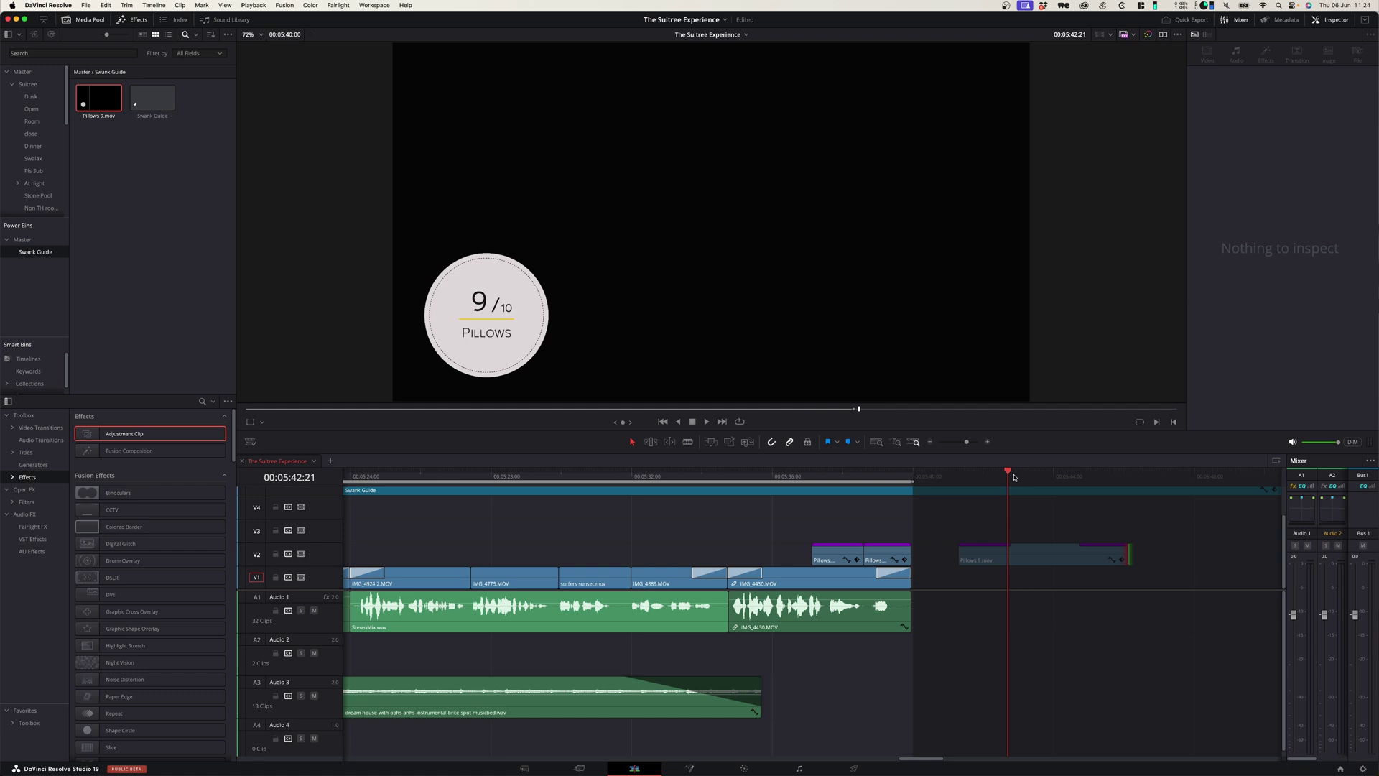
pyautogui.moveTo(1013, 477); pyautogui.dragTo(1084, 477)
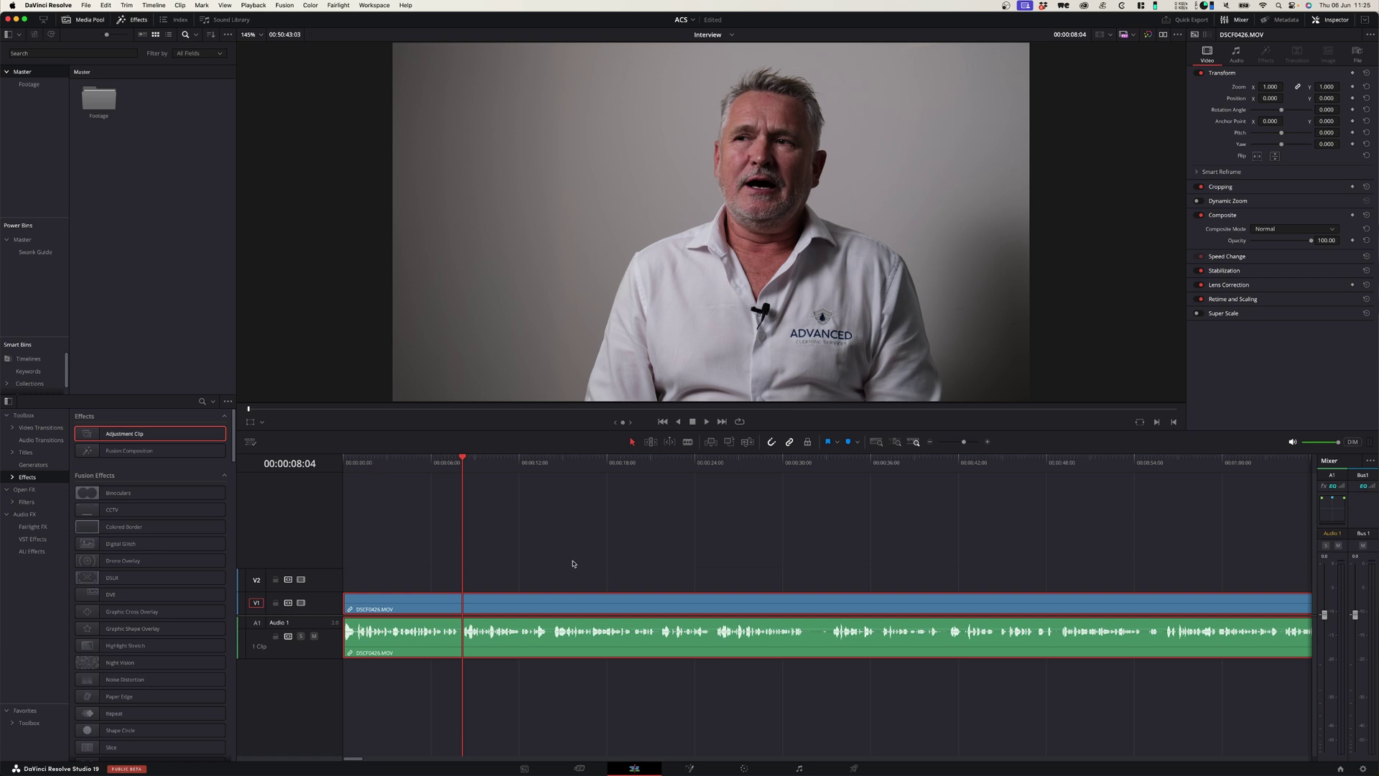
# - Add an Adjustment Clip on V2 about 8 seconds in and blade the interview at its edges
pyautogui.click(461, 460)
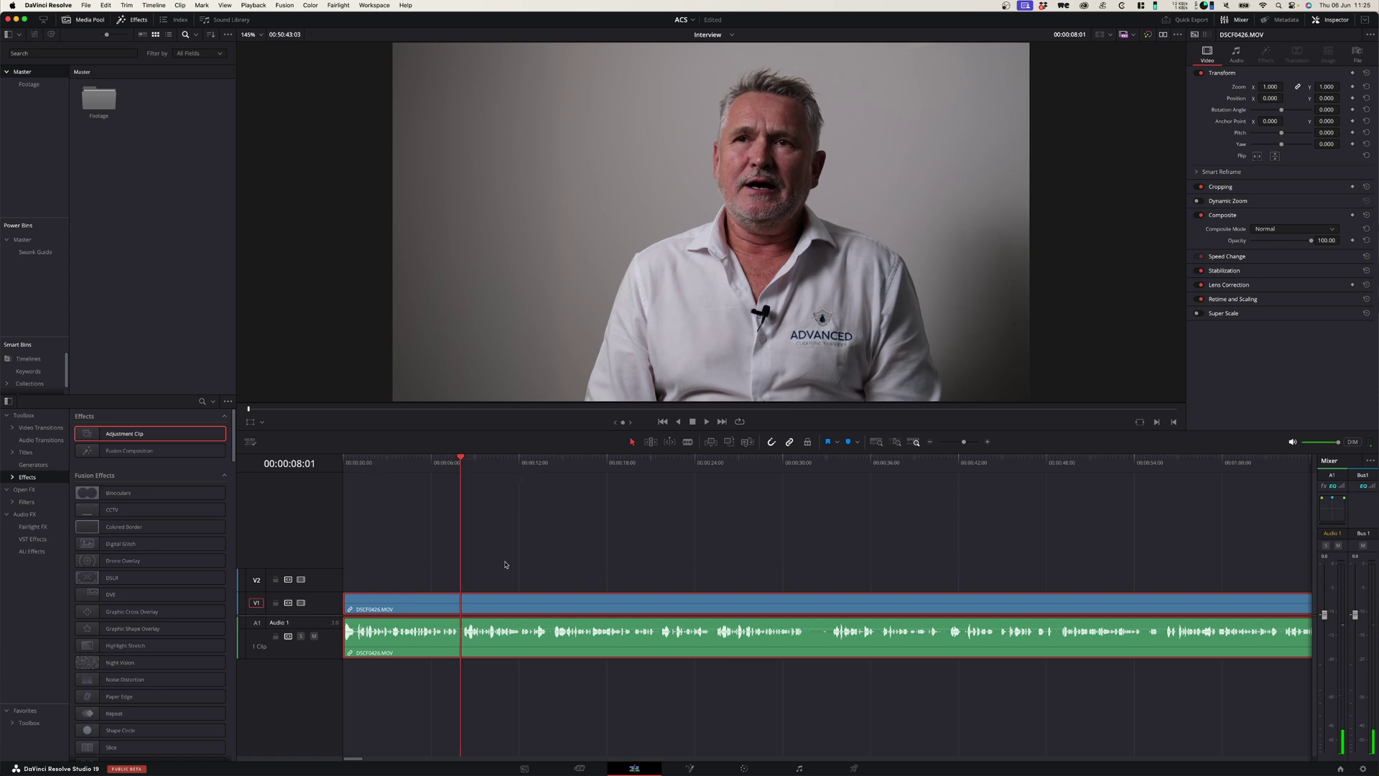
pyautogui.moveTo(126, 433); pyautogui.dragTo(490, 548)
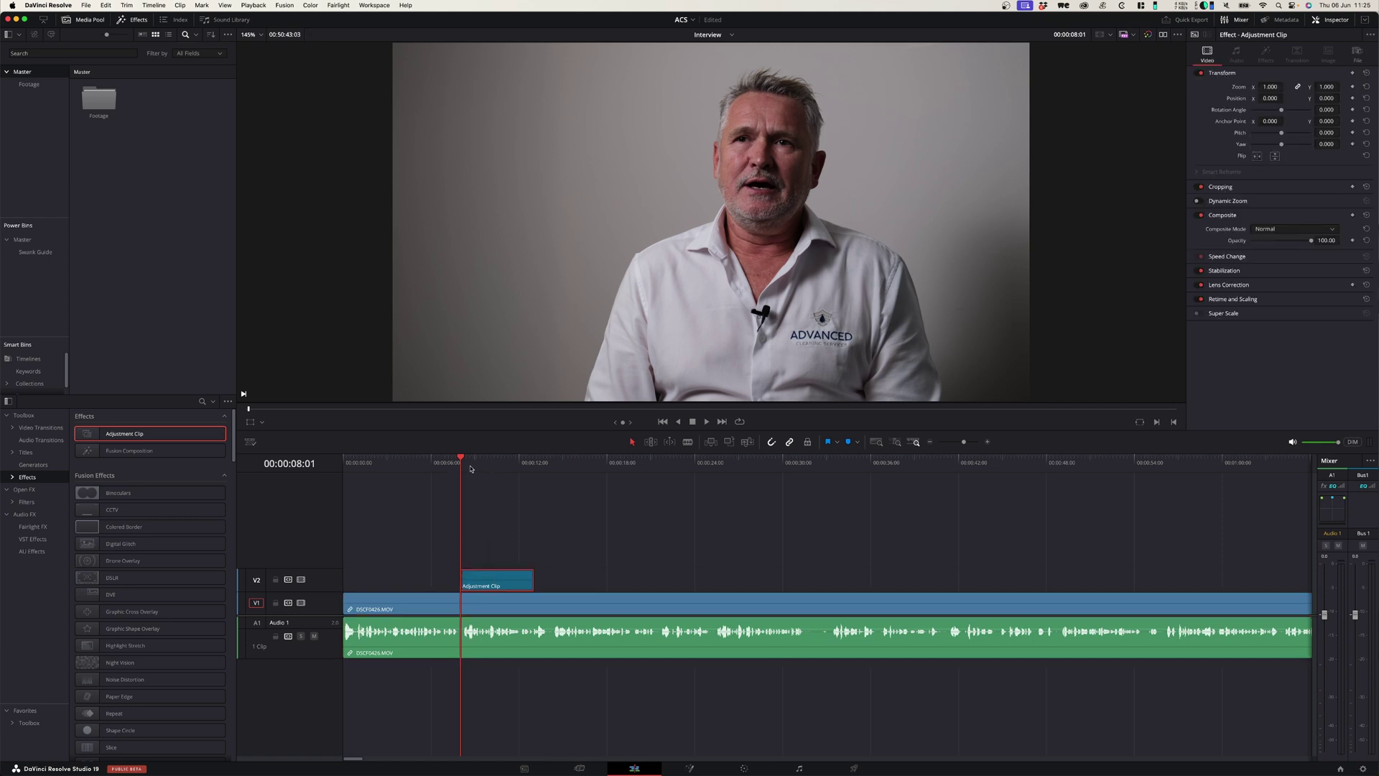
pyautogui.moveTo(471, 468); pyautogui.dragTo(628, 468)
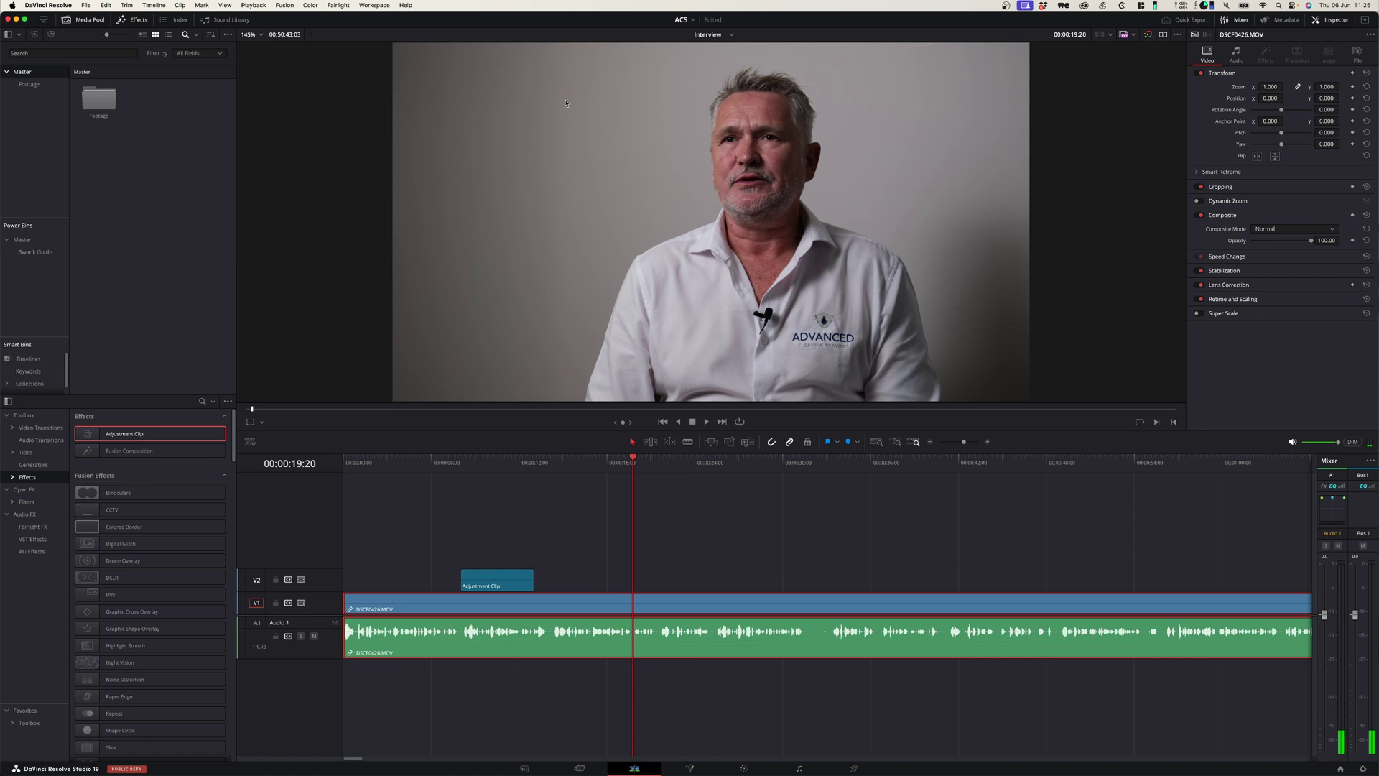
pyautogui.press('b')
pyautogui.click(535, 607)
pyautogui.click(464, 607)
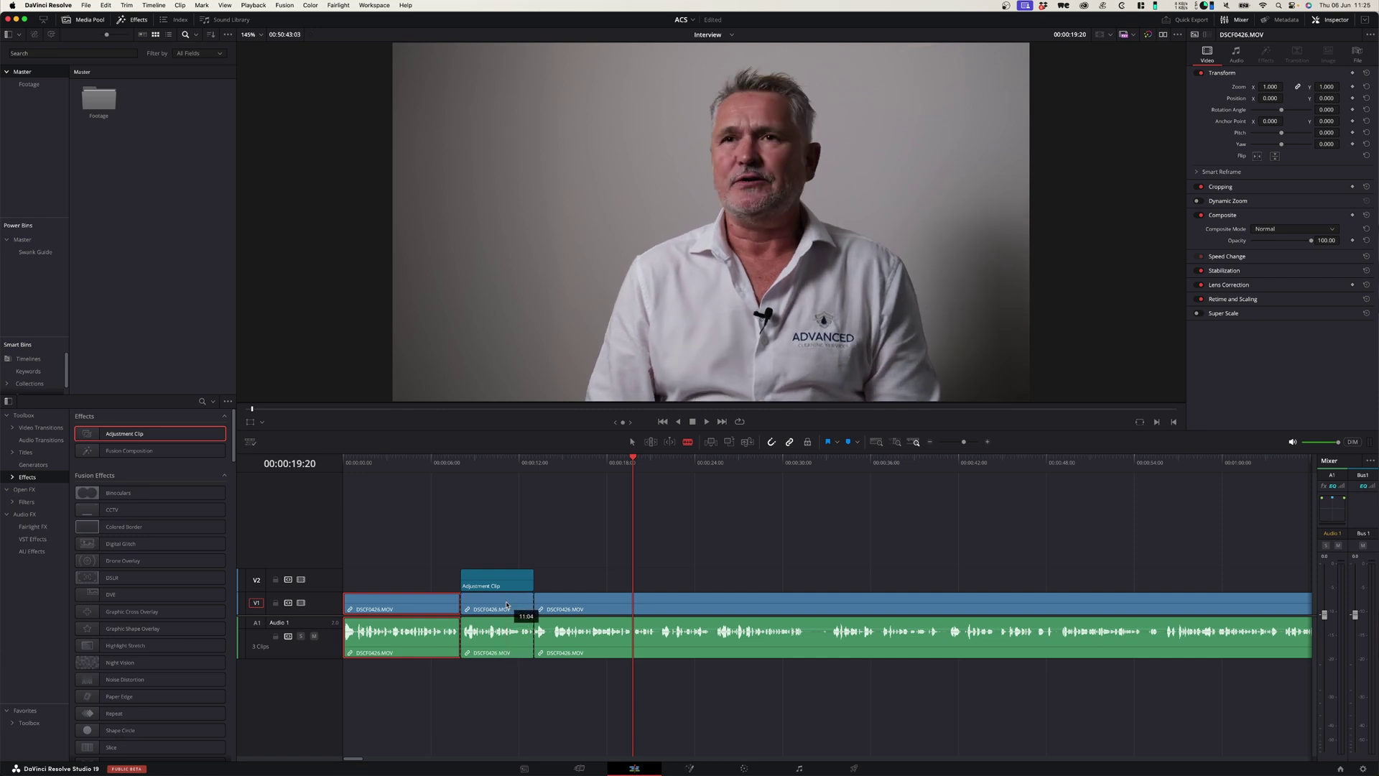
# - Set the adjustment clip's Inspector Zoom to 1.270 to punch in on the interview
pyautogui.click(473, 581)
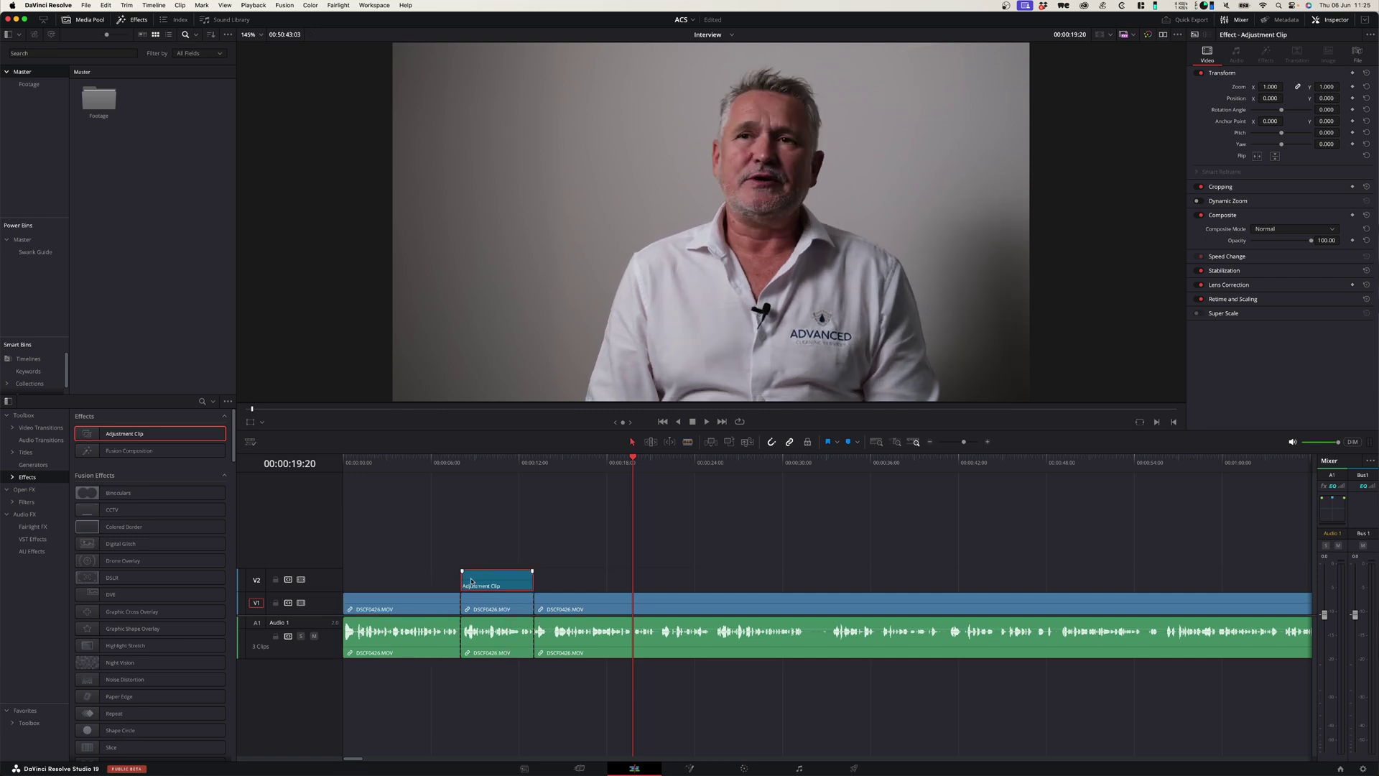
pyautogui.click(490, 465)
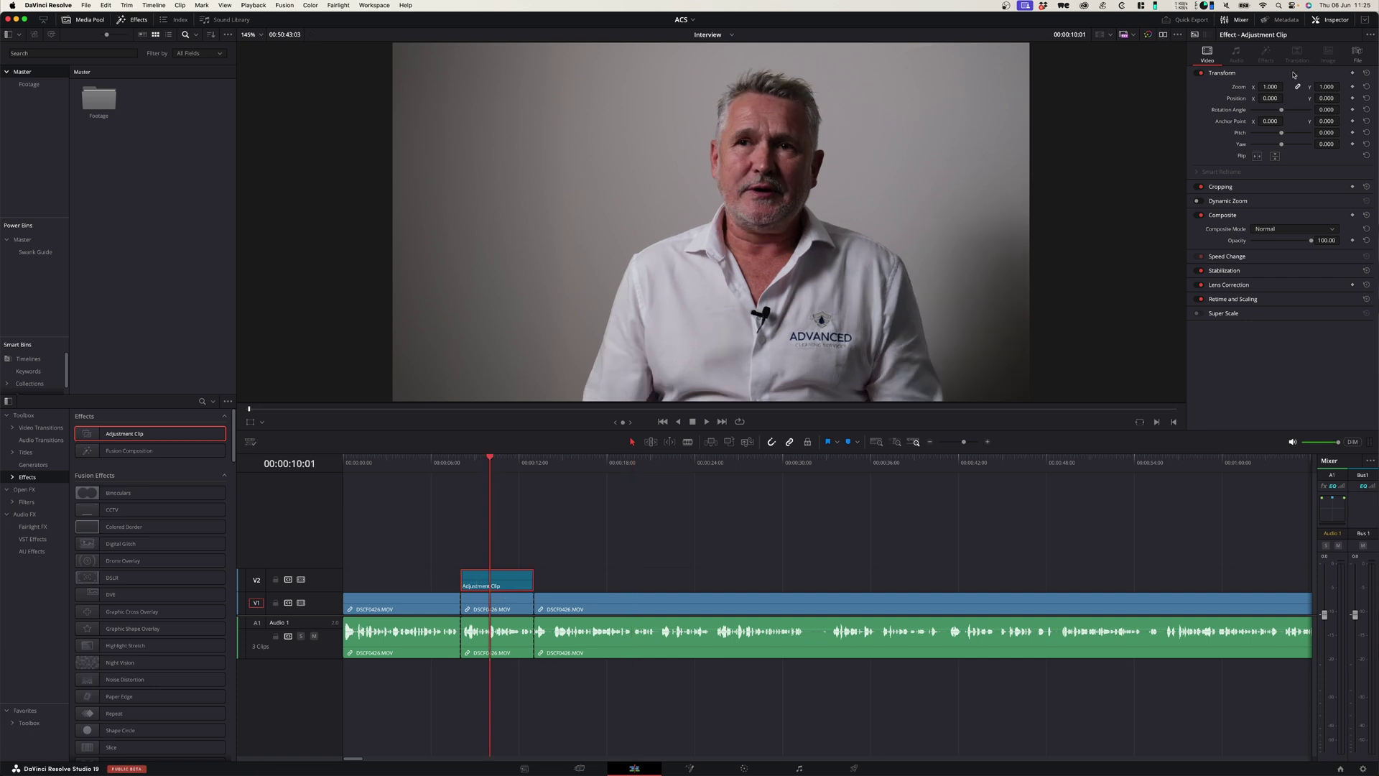
pyautogui.moveTo(1272, 88); pyautogui.dragTo(1327, 101)
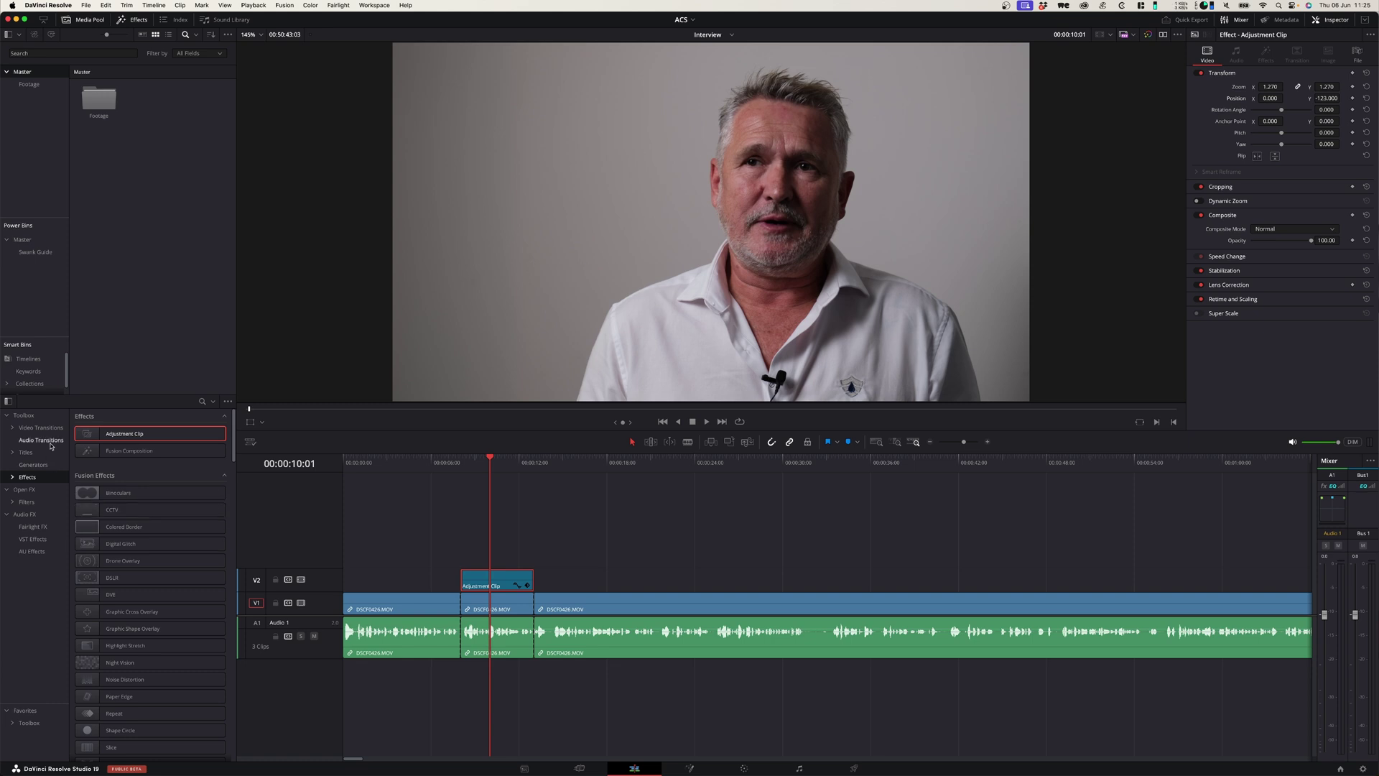
# - Add a new power bin named 'Interviews' under Master
pyautogui.rightClick(47, 293)
pyautogui.click(50, 300)
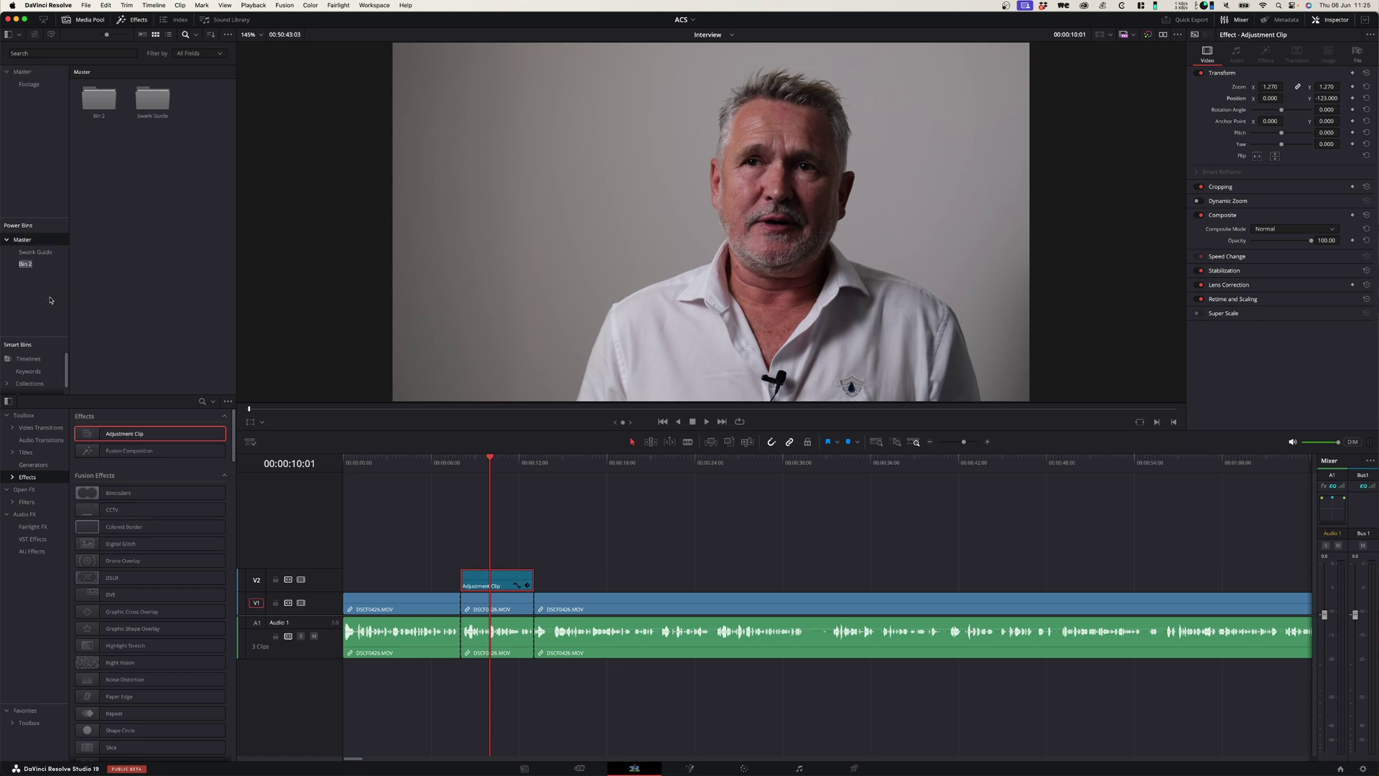
pyautogui.write('Interviews')
pyautogui.press('Return')
# - Save the zoom Adjustment Clip from V2 into the Interviews bin and move the playhead further in
pyautogui.click(36, 266)
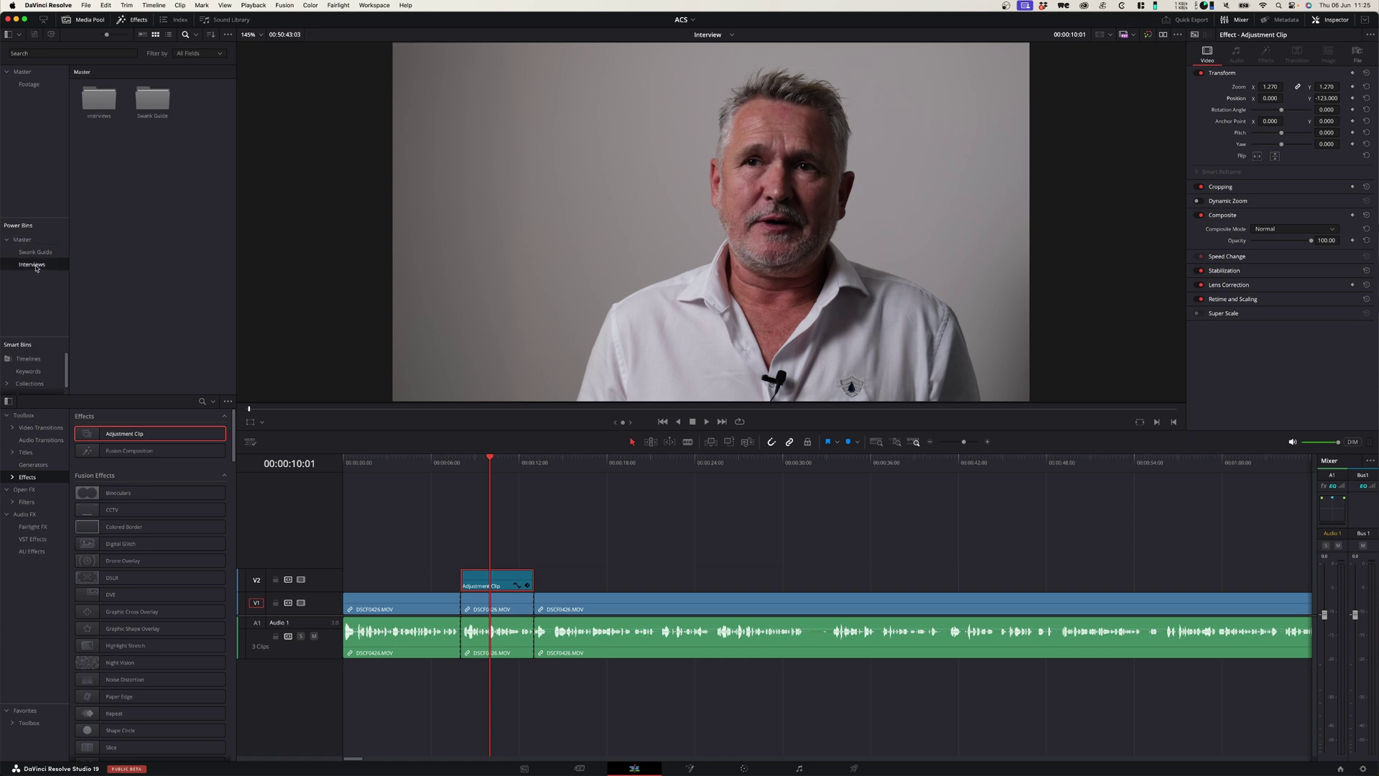
pyautogui.moveTo(508, 582); pyautogui.dragTo(30, 269)
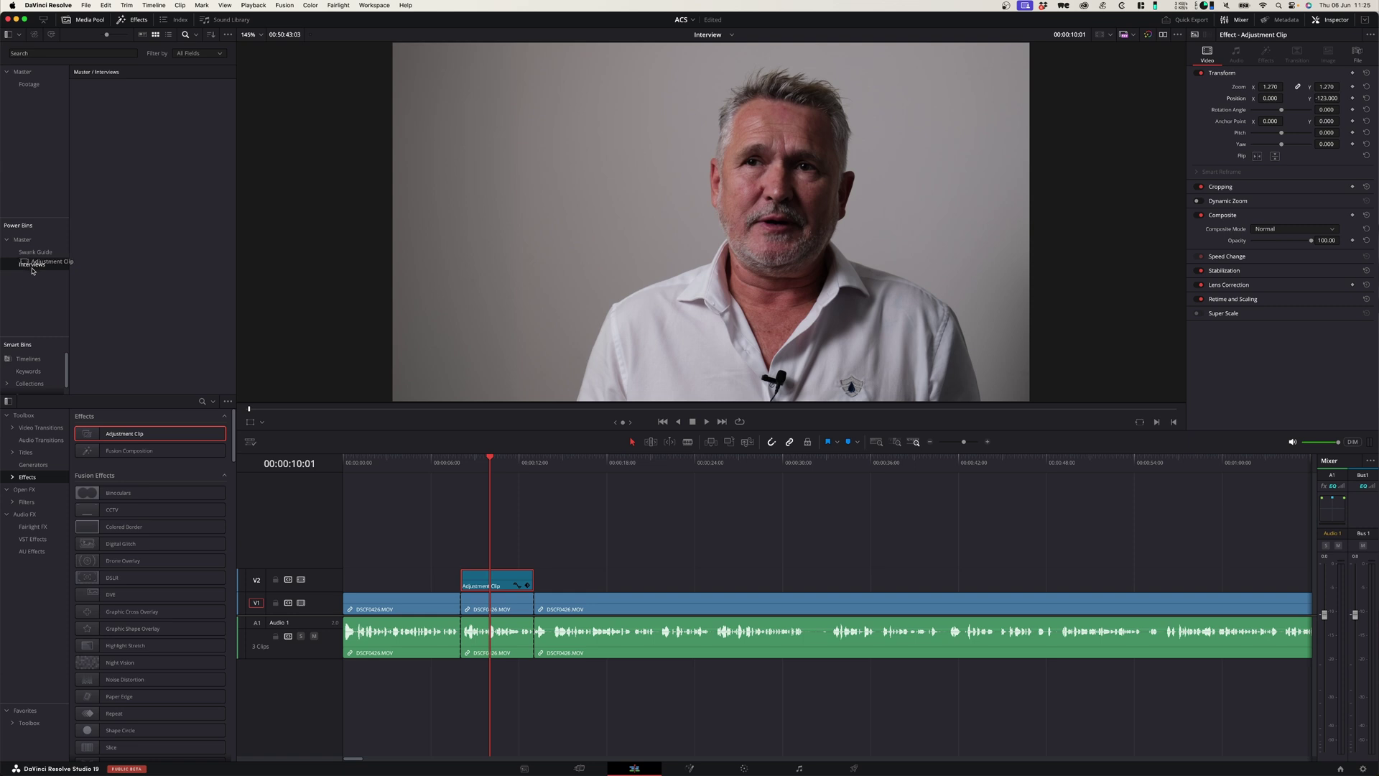
pyautogui.moveTo(567, 472); pyautogui.dragTo(714, 474)
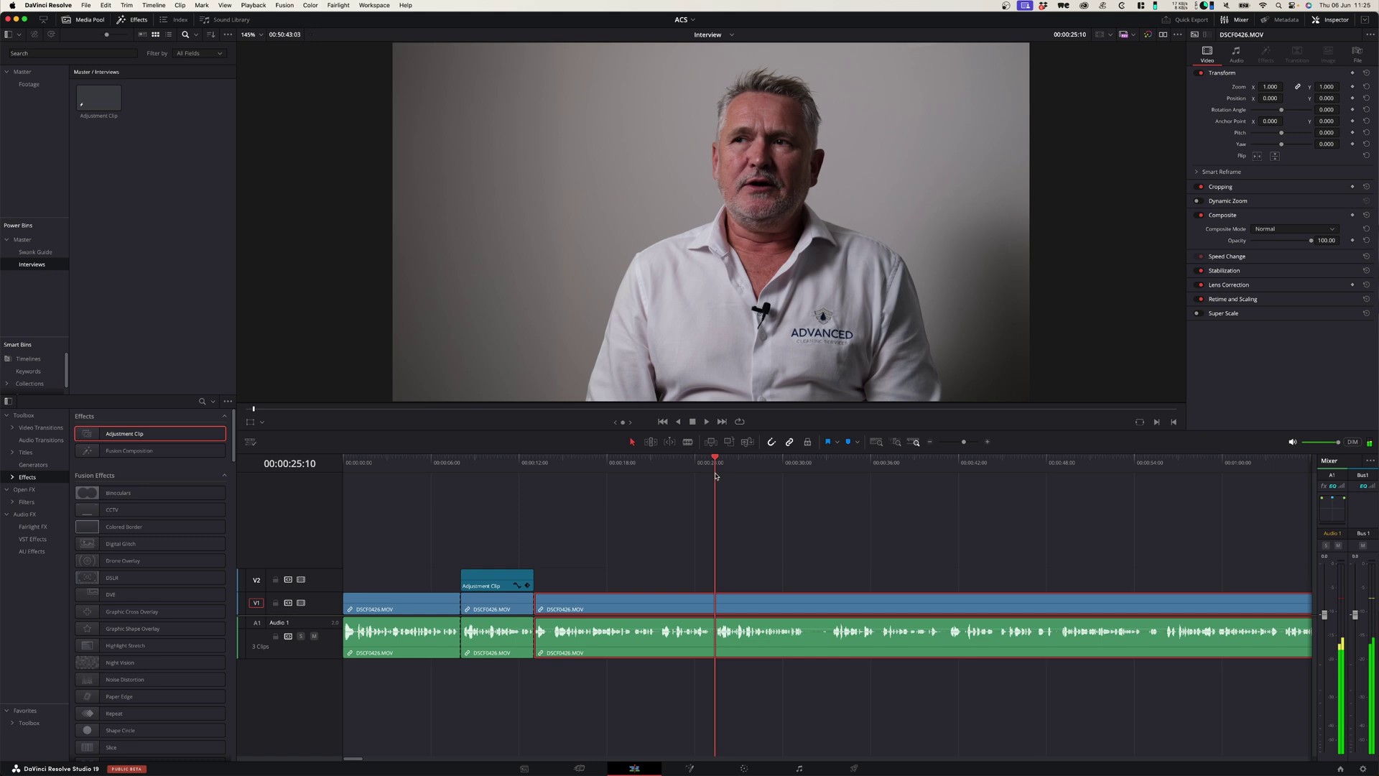
# - Rename the saved adjustment clip in the Interviews bin to 'CU'
pyautogui.click(101, 119)
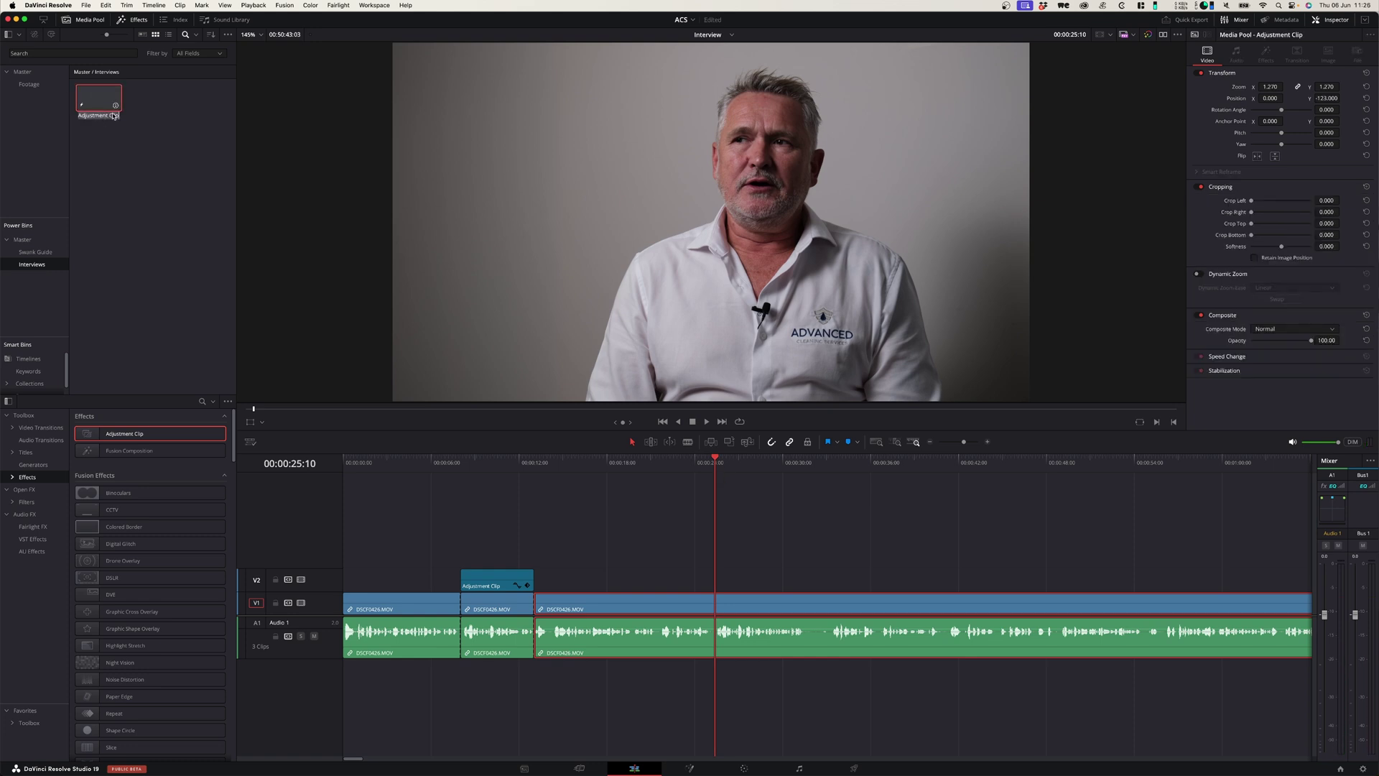
pyautogui.write('CU')
pyautogui.press('Return')
# - Place the CU clip on V2 at the playhead, trim its end, and play it back
pyautogui.moveTo(99, 103); pyautogui.dragTo(828, 584)
pyautogui.moveTo(713, 463)
pyautogui.mouseDown()
pyautogui.moveTo(683, 463)
pyautogui.moveTo(704, 463)
pyautogui.mouseUp()
pyautogui.press('space')
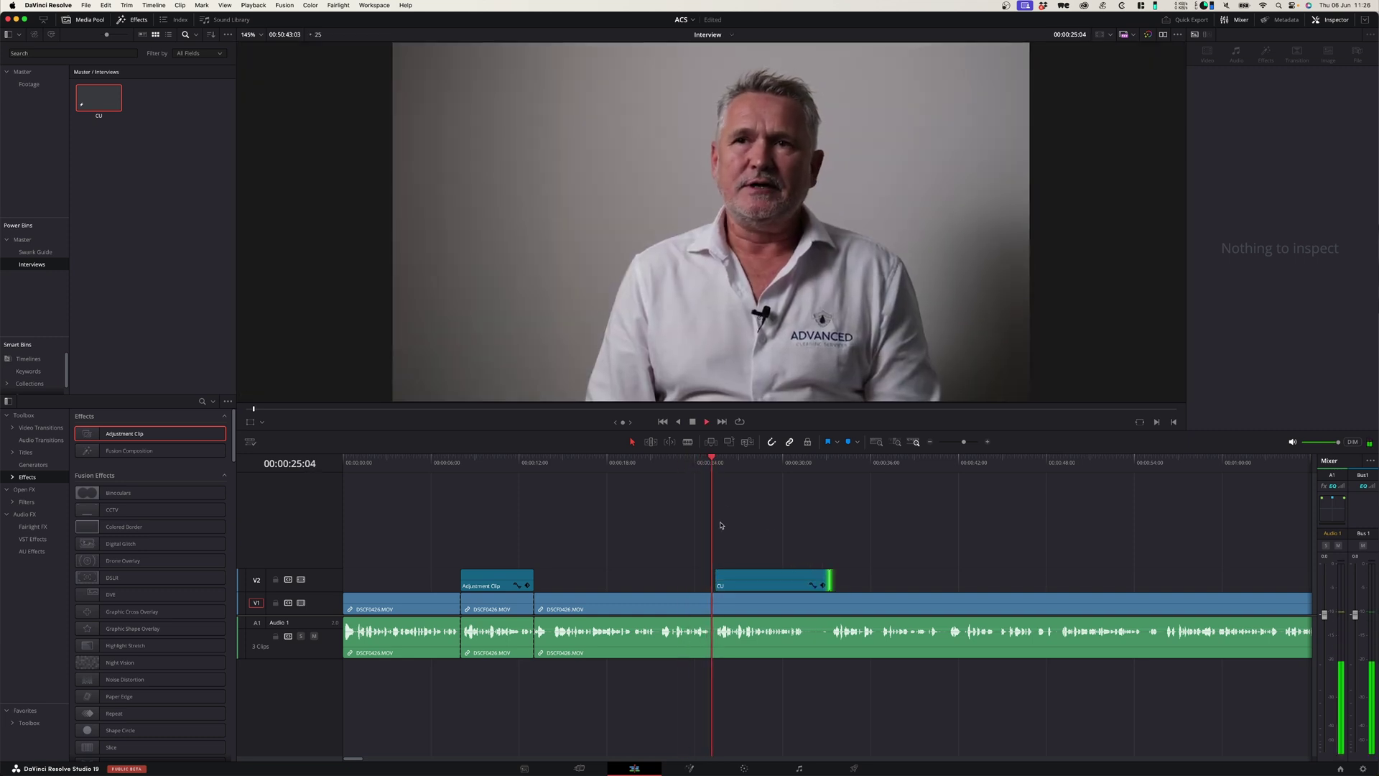